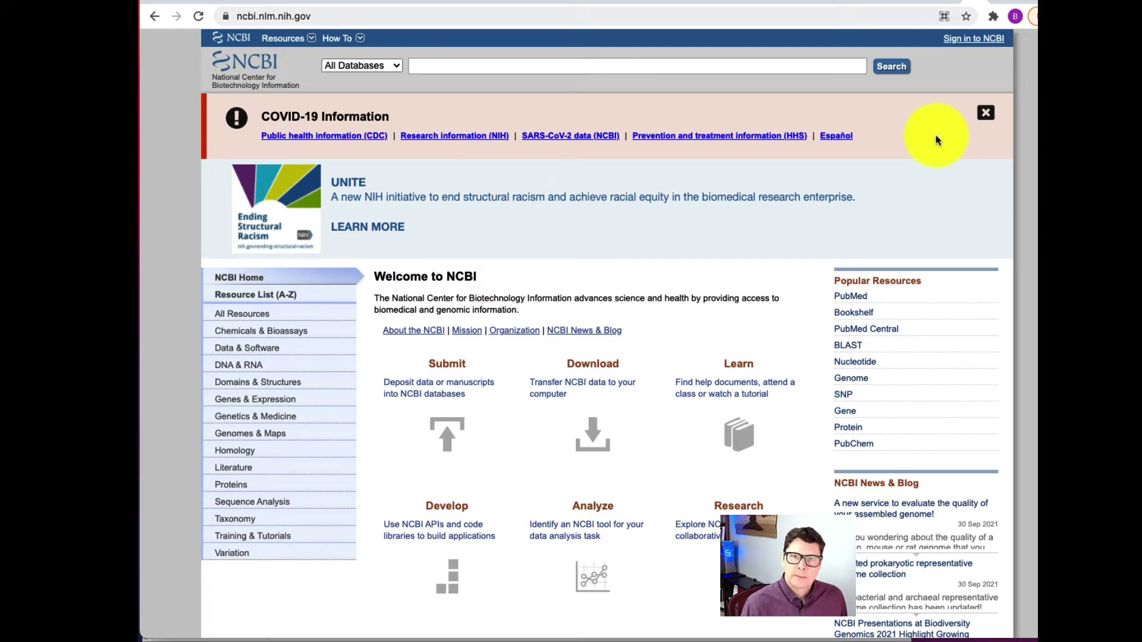
Sign in to NCBI and go through My NCBI to the My Bibliography management page
{"action": "left_click", "coordinate": [959, 45]}
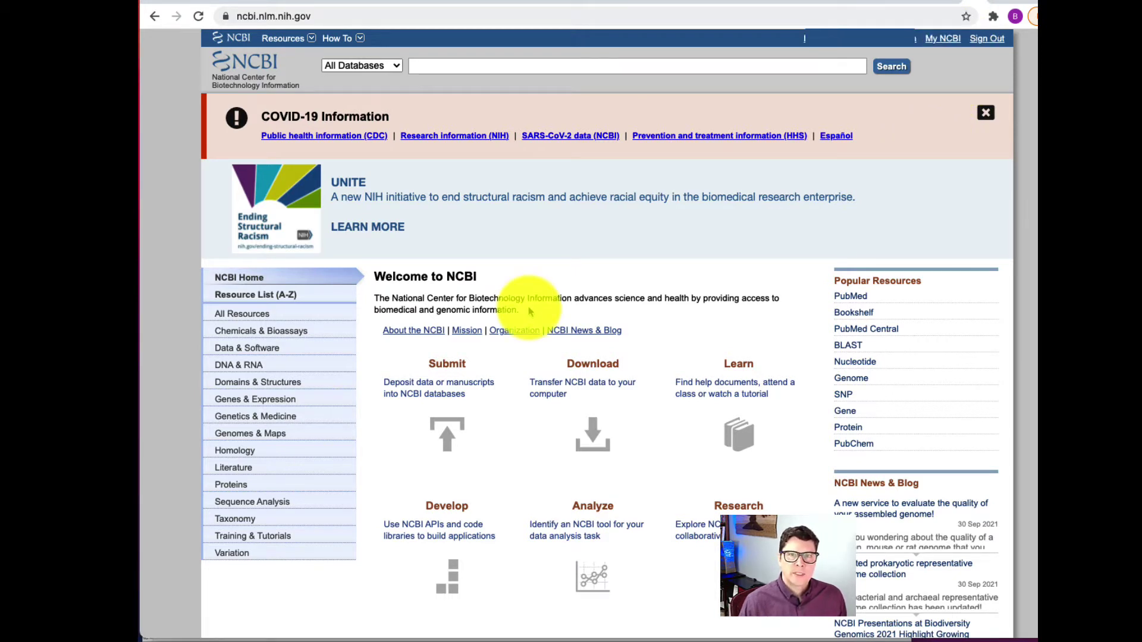
{"action": "left_click", "coordinate": [946, 41]}
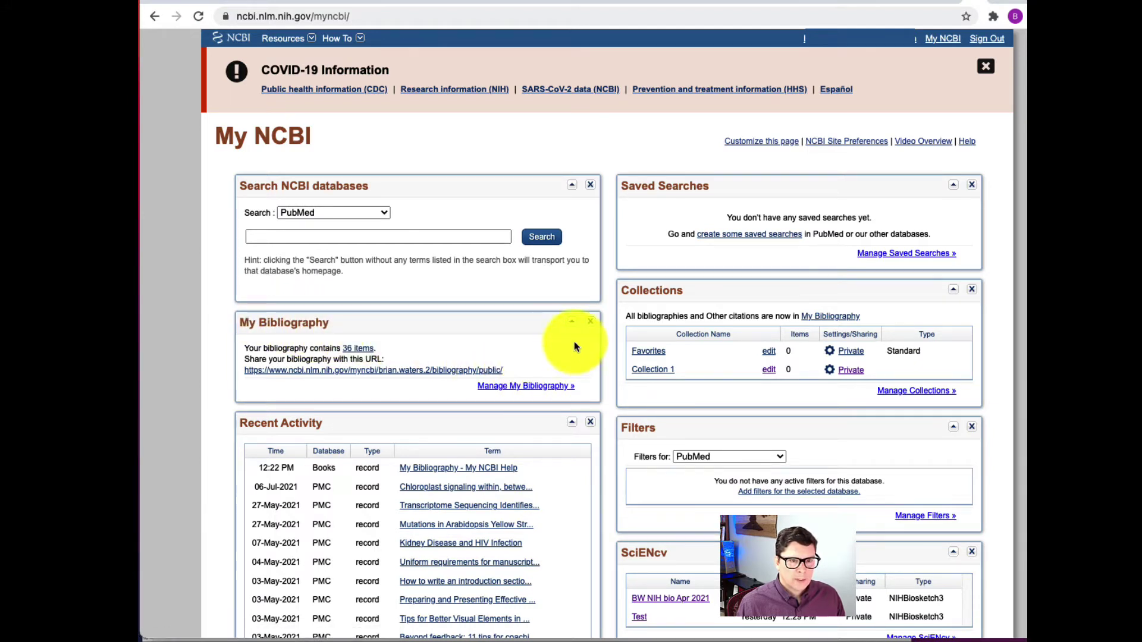
{"action": "left_click", "coordinate": [526, 388]}
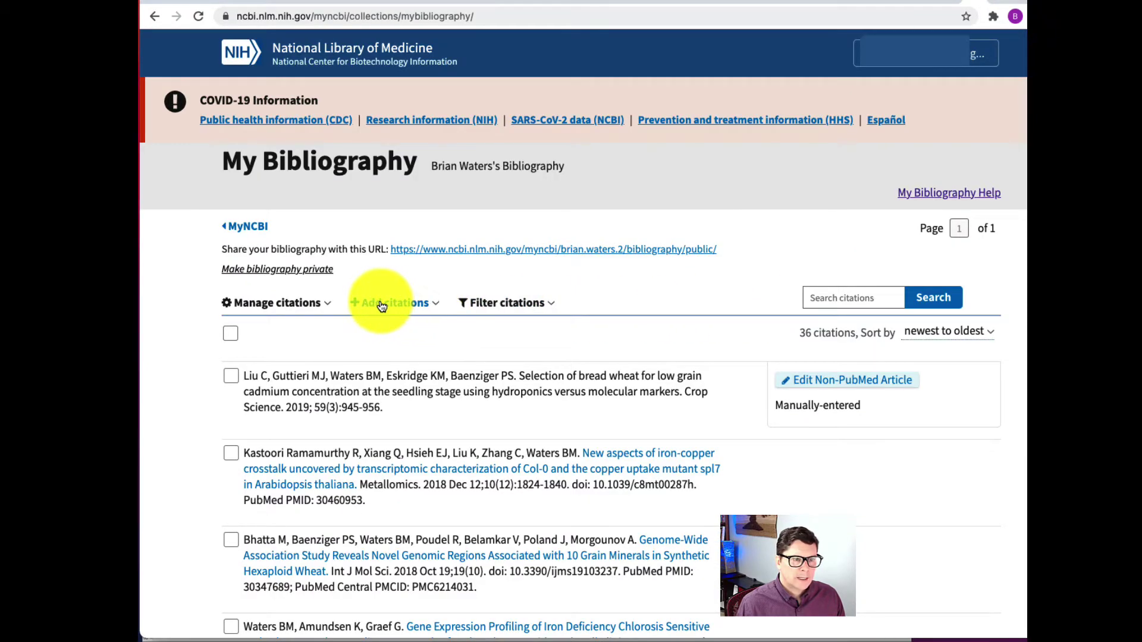
Start adding citations from PubMed and search by the author's last name and initials
{"action": "left_click", "coordinate": [380, 306]}
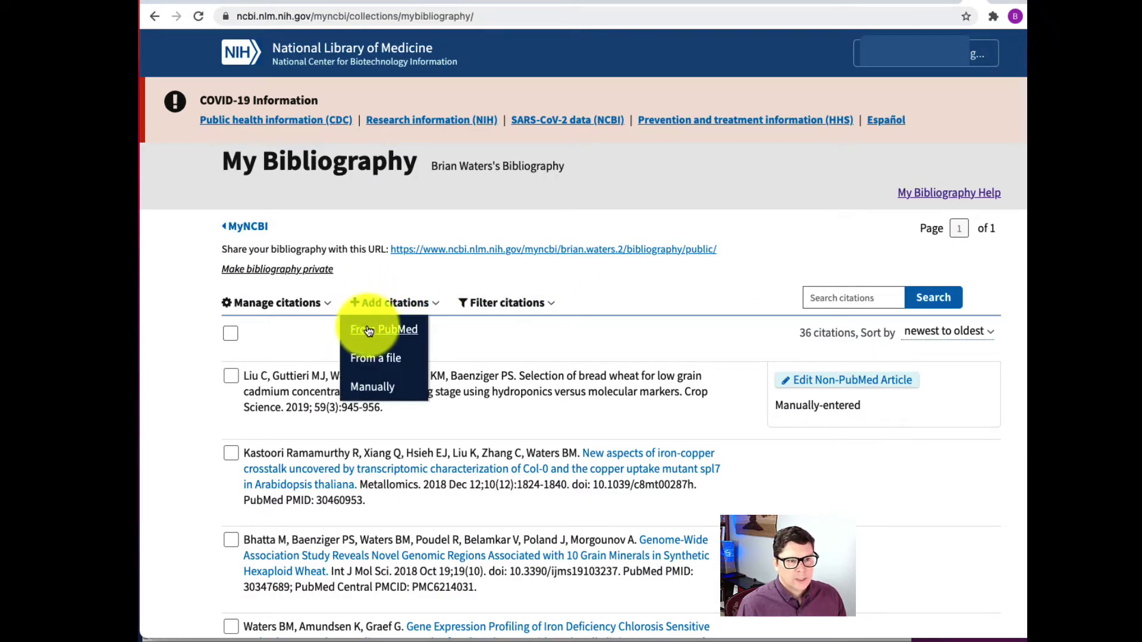
{"action": "left_click", "coordinate": [368, 329]}
{"action": "type", "text": "Waters BM"}
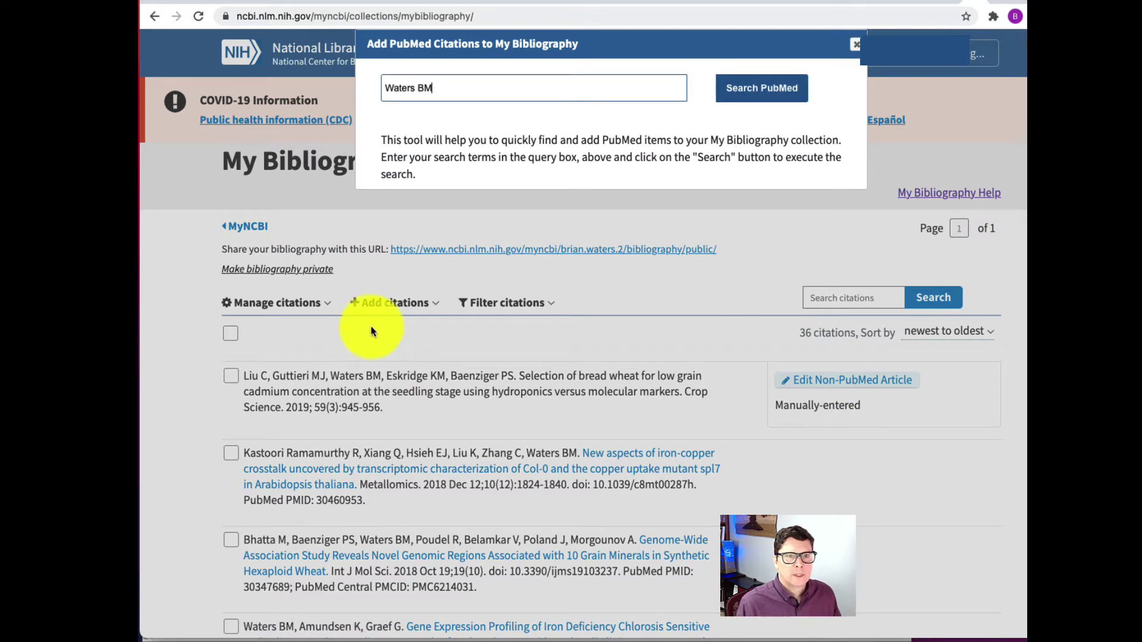
{"action": "left_click", "coordinate": [748, 90]}
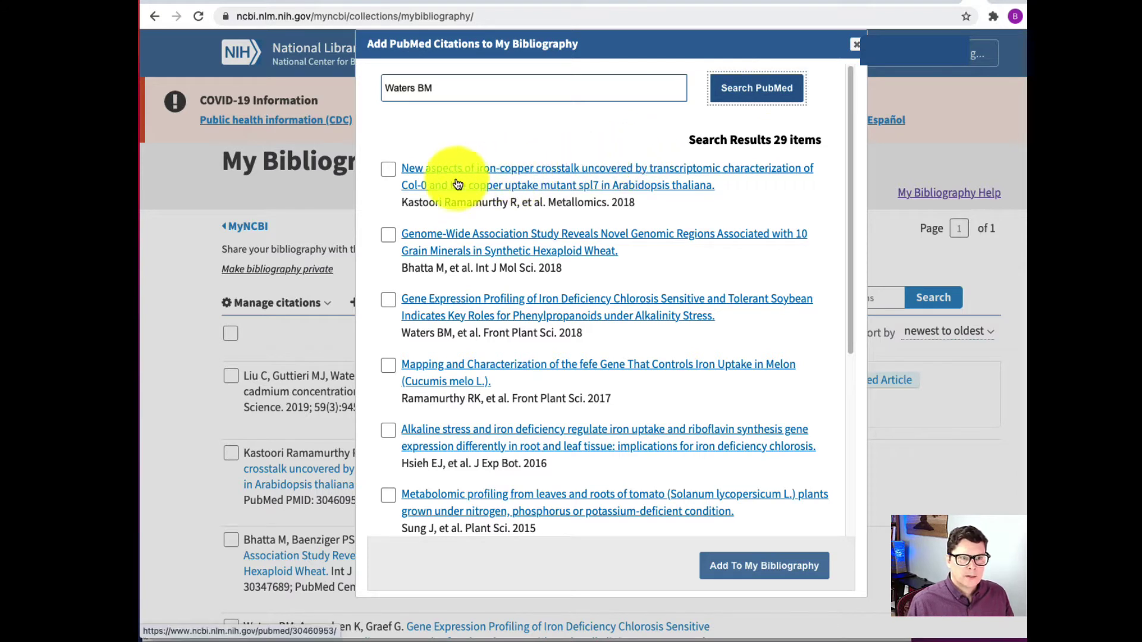
Select the first six articles in the PubMed search results and add them to My Bibliography
{"action": "left_click", "coordinate": [388, 170]}
{"action": "left_click", "coordinate": [388, 235]}
{"action": "left_click", "coordinate": [388, 496], "text": "shift"}
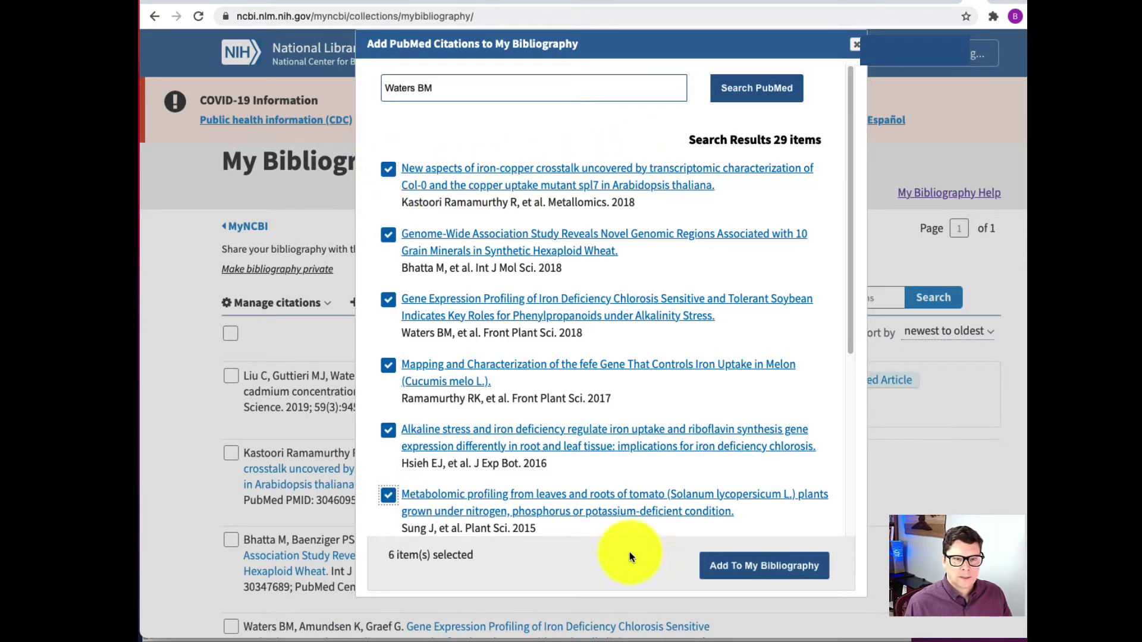
{"action": "left_click", "coordinate": [748, 568]}
Start a manual citation for a journal article that does not appear in PubMed and add three extra author rows
{"action": "left_click", "coordinate": [433, 305]}
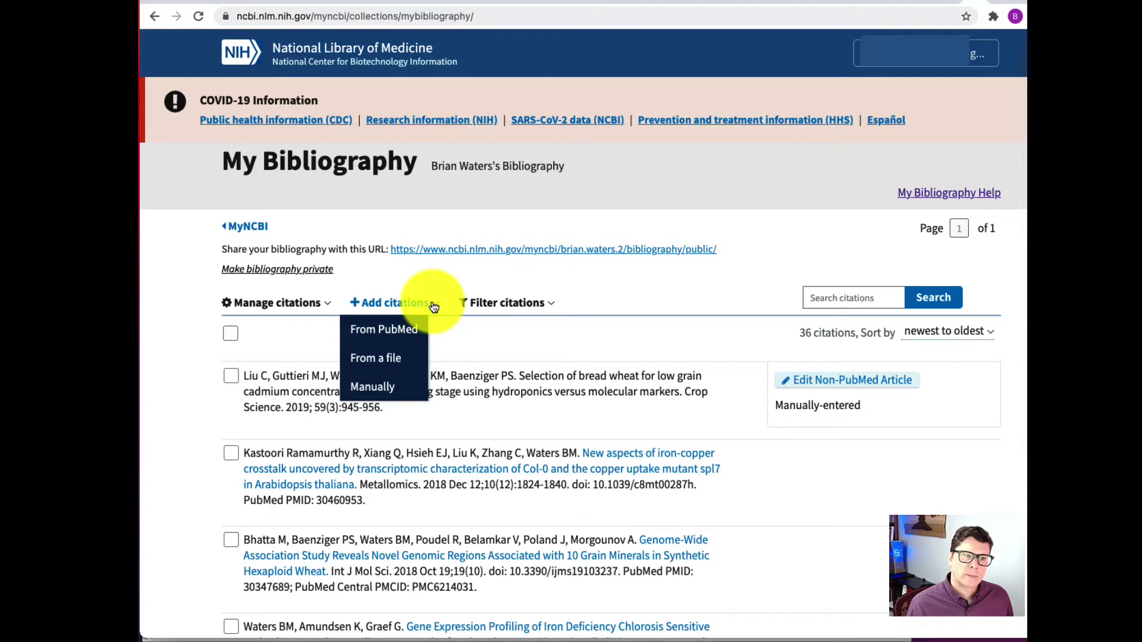
{"action": "left_click", "coordinate": [378, 386]}
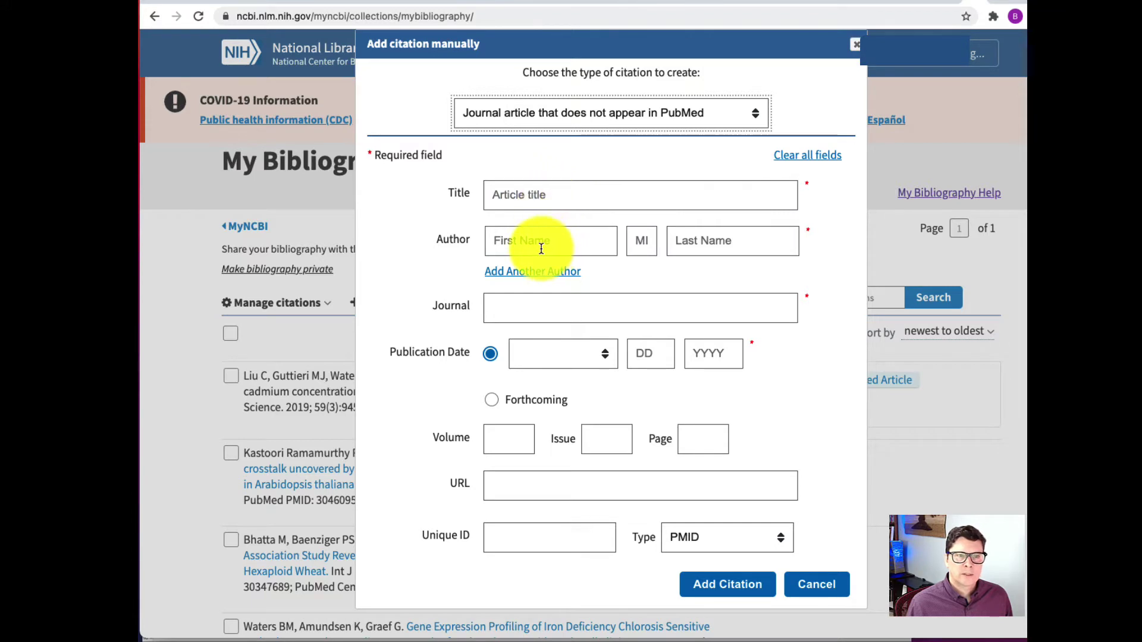
{"action": "left_click", "coordinate": [564, 272]}
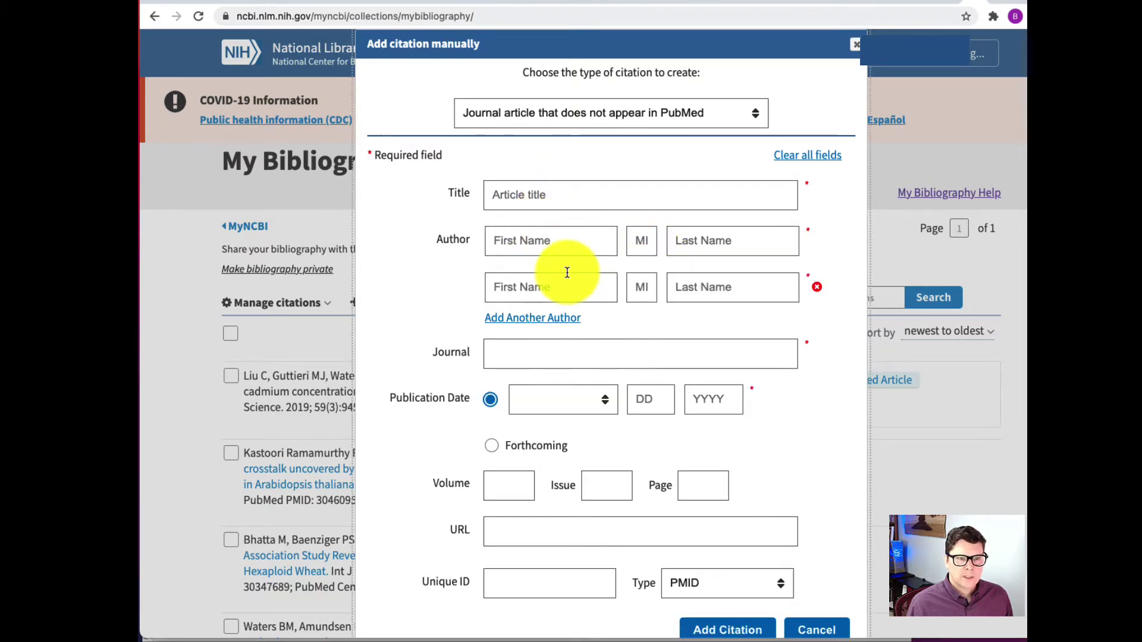
{"action": "left_click", "coordinate": [561, 320]}
{"action": "left_click", "coordinate": [561, 363]}
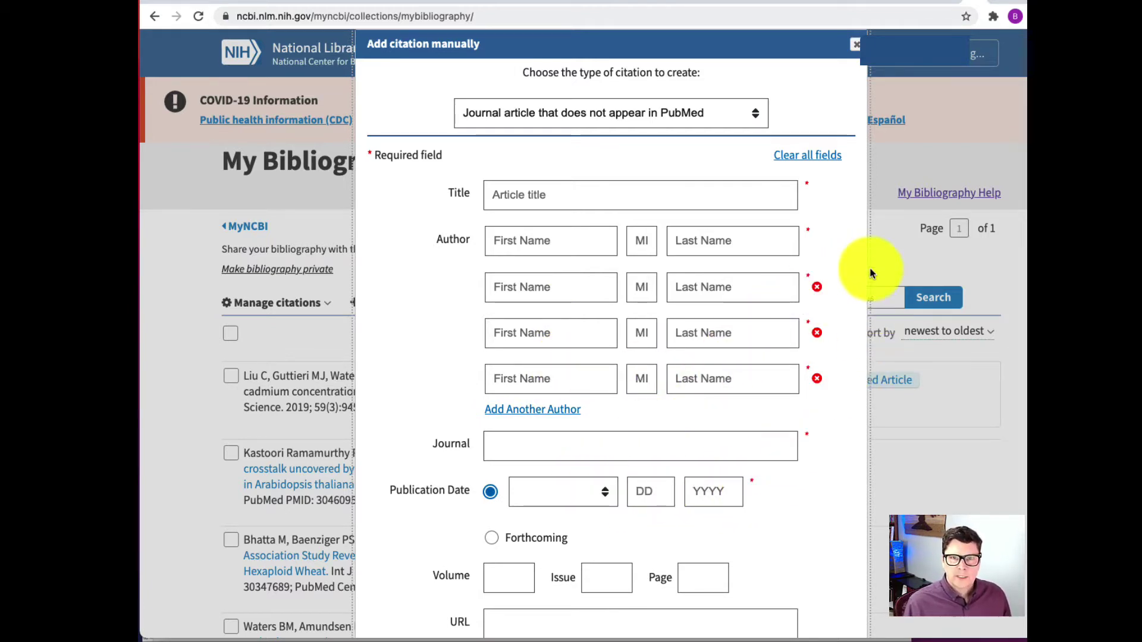
Examine the remaining fields of the manual citation form and the available unique ID types
{"action": "scroll", "coordinate": [869, 267], "scroll_direction": "down", "scroll_amount": 5}
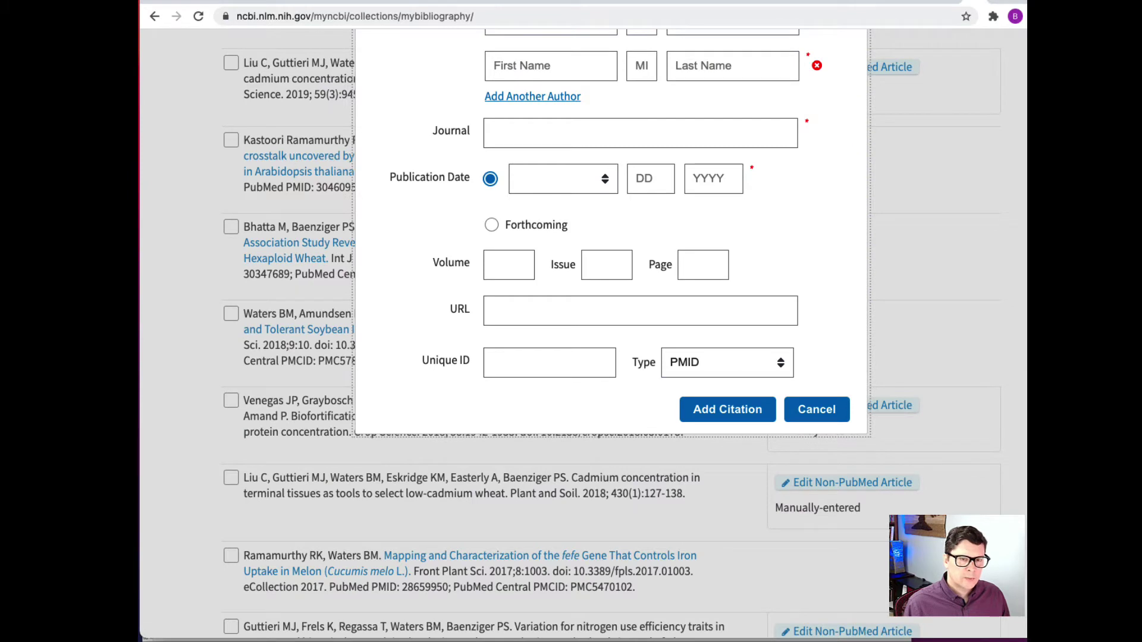
{"action": "scroll", "coordinate": [613, 334], "scroll_direction": "down", "scroll_amount": 1}
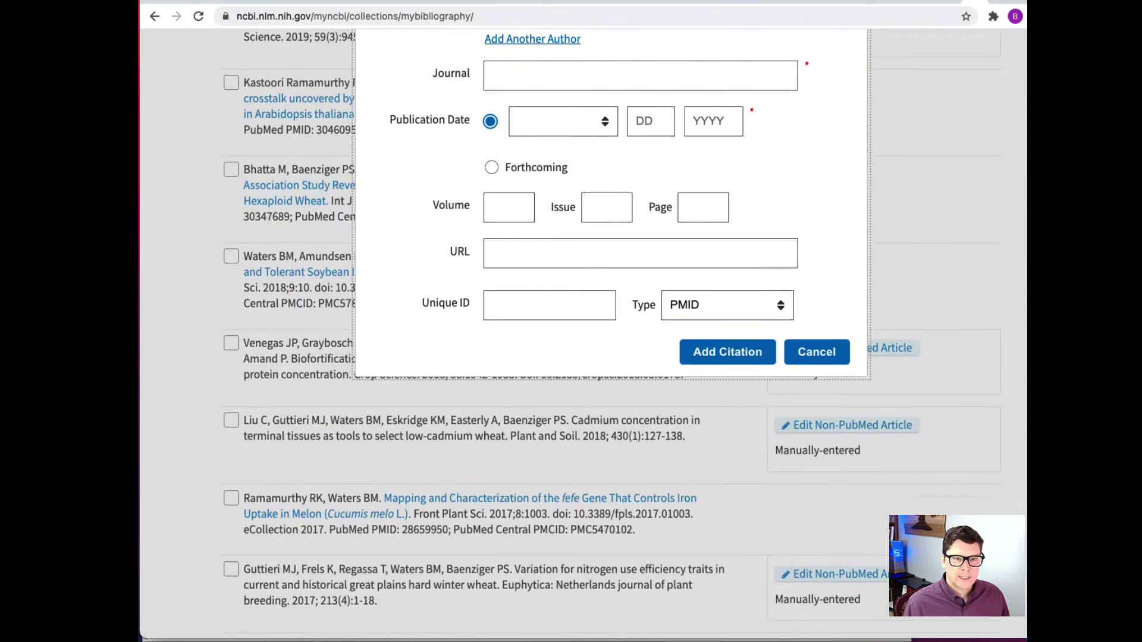
{"action": "left_click", "coordinate": [783, 304]}
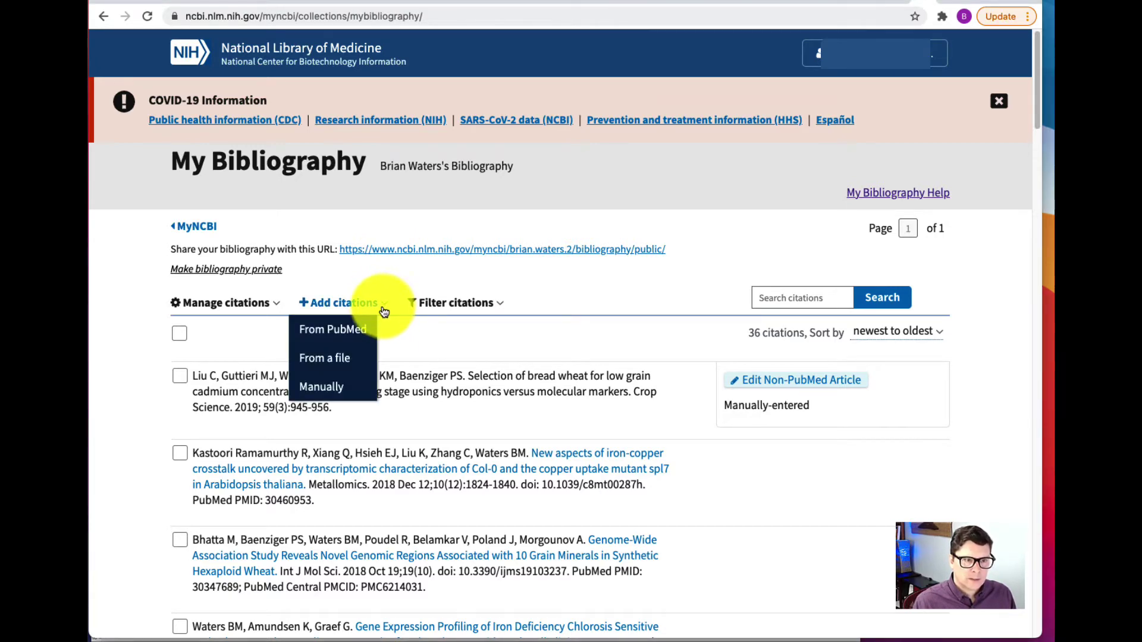
Start another manual citation, set its type to Other (non-standard citation), and close the form without adding it
{"action": "left_click", "coordinate": [340, 390]}
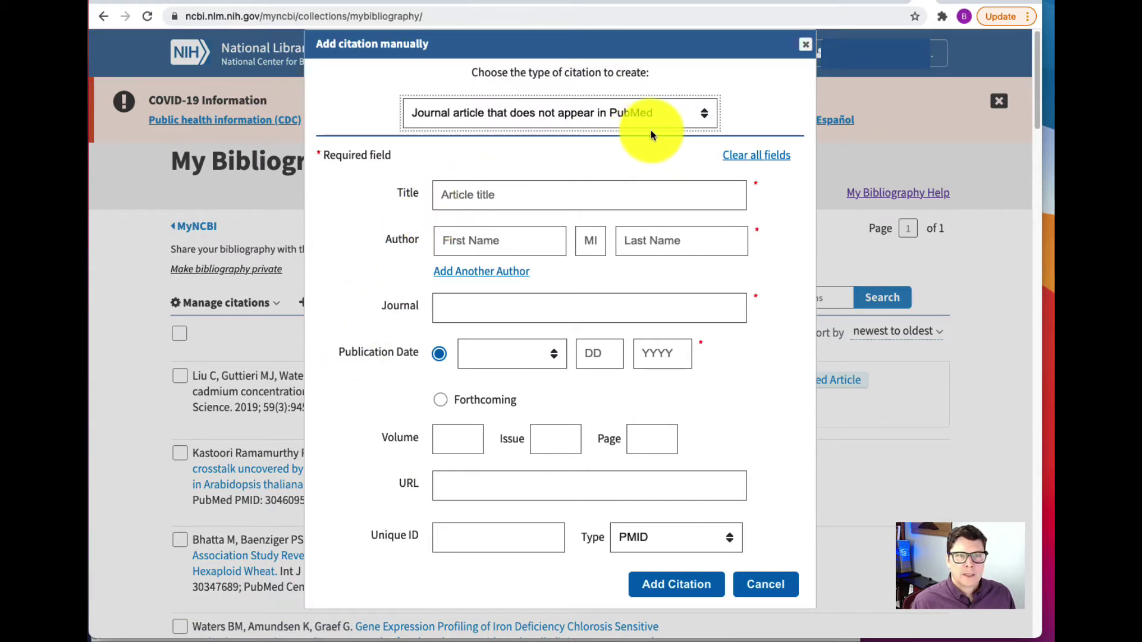
{"action": "left_click", "coordinate": [705, 115]}
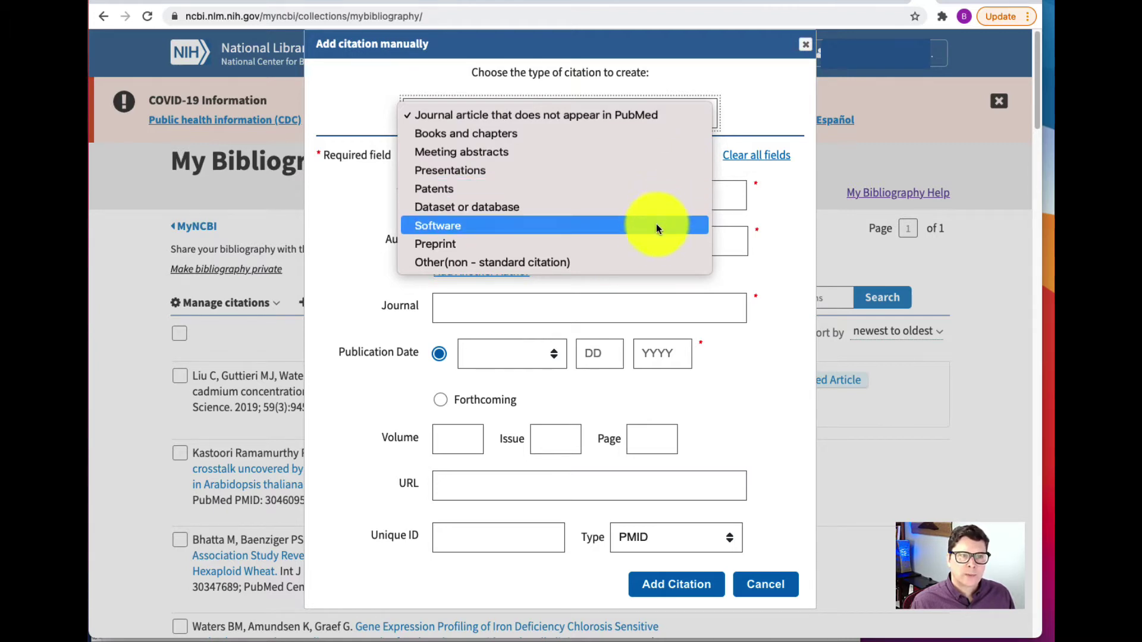
{"action": "left_click", "coordinate": [648, 262]}
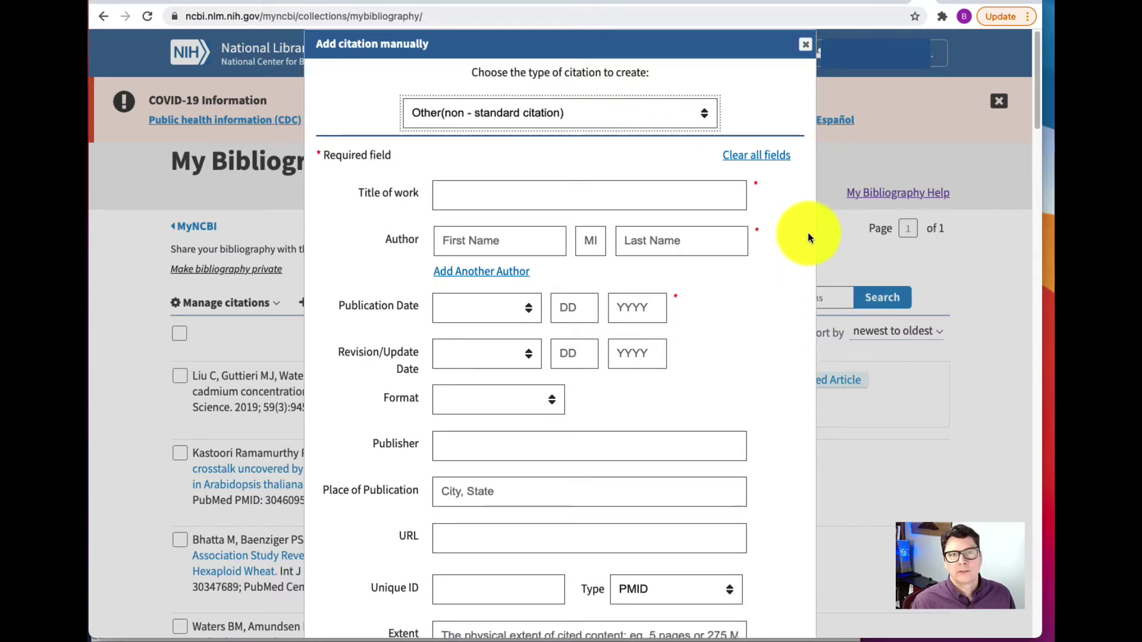
{"action": "left_click", "coordinate": [805, 44]}
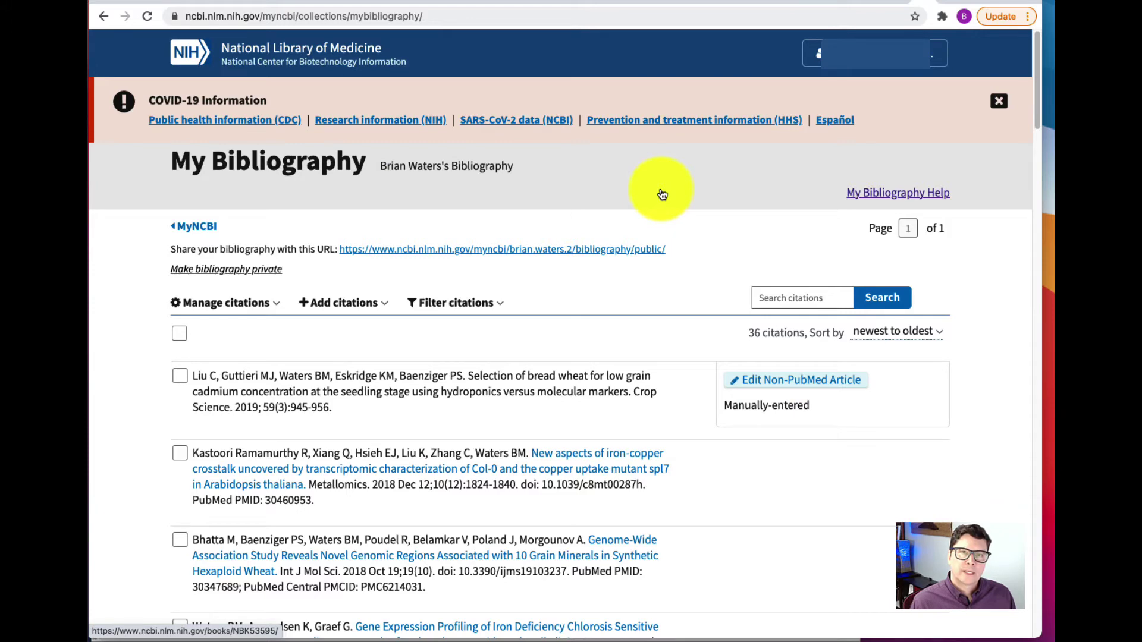
Return to My NCBI and open the SciENcv document management page
{"action": "left_click", "coordinate": [208, 229]}
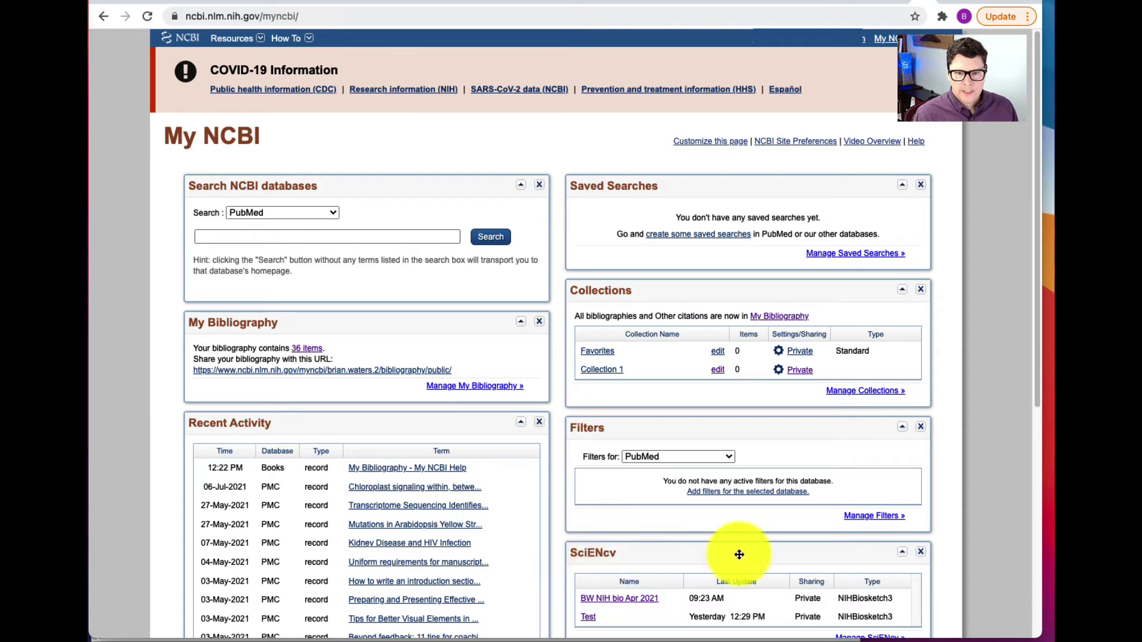
{"action": "scroll", "coordinate": [1000, 403], "scroll_direction": "down", "scroll_amount": 2}
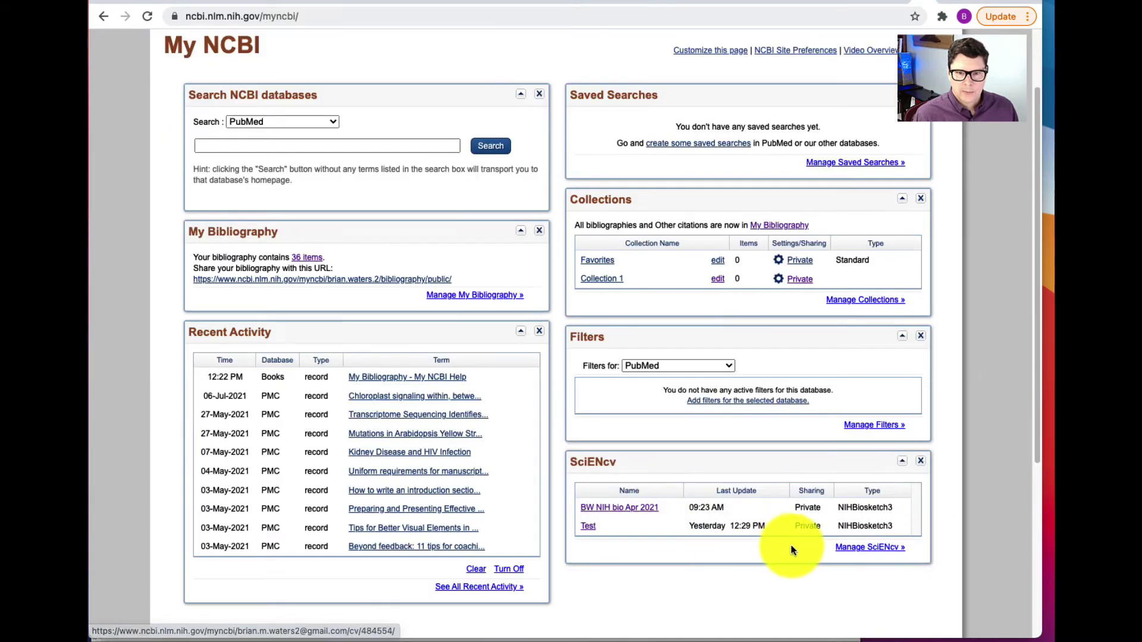
{"action": "left_click", "coordinate": [853, 548]}
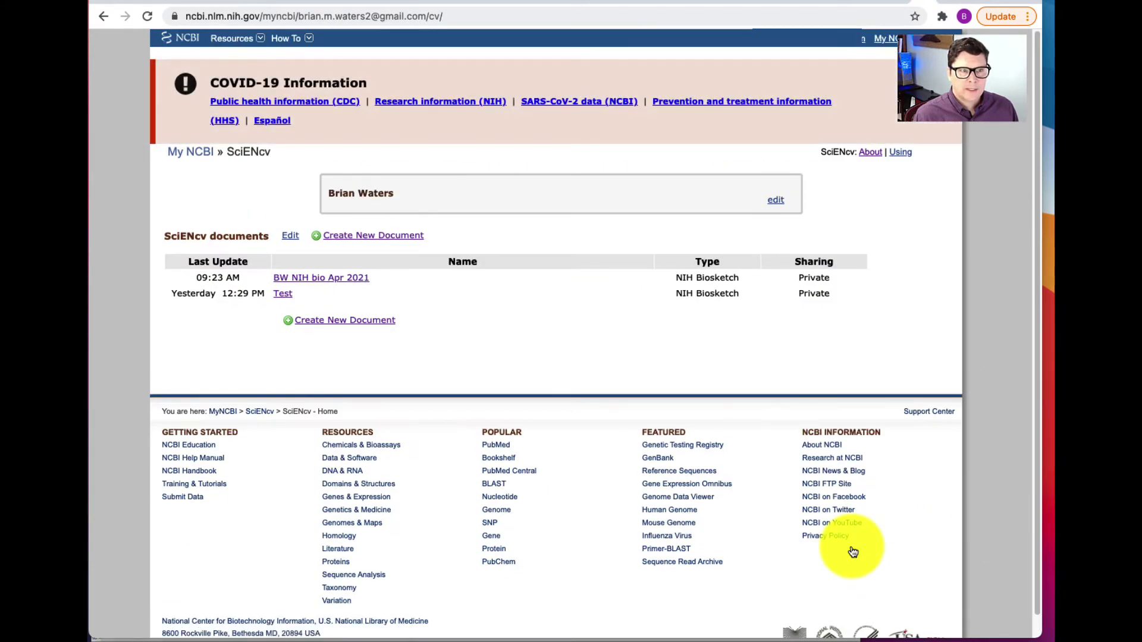
Create a private NIH Biosketch named "BMW biosketch" from a blank document and look through its sections
{"action": "left_click", "coordinate": [337, 238]}
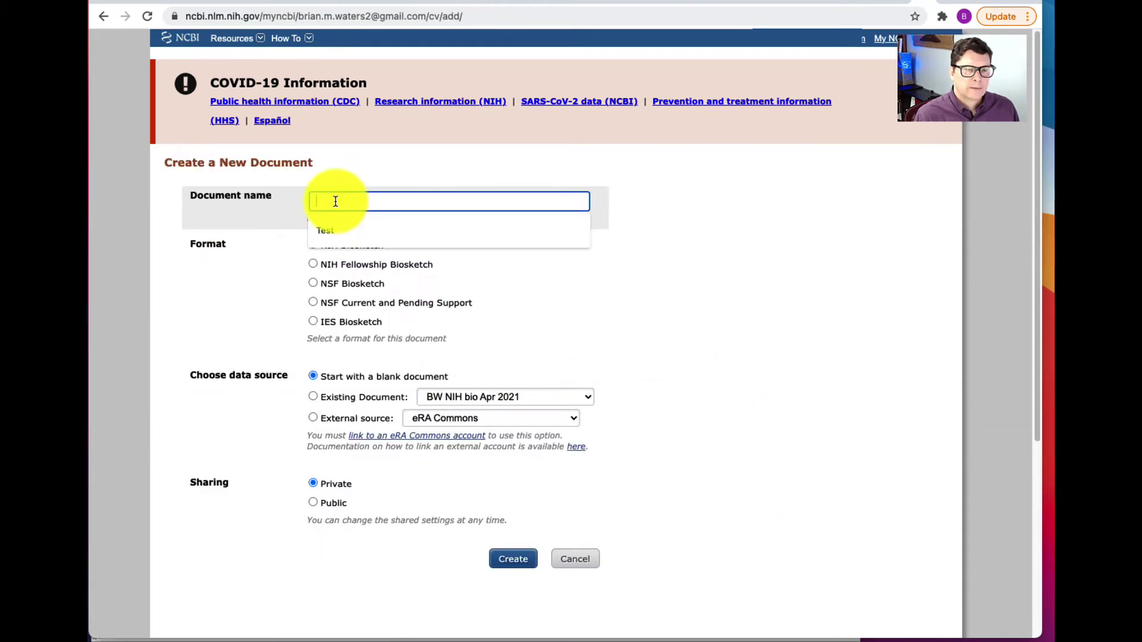
{"action": "type", "text": "BMW biosketch"}
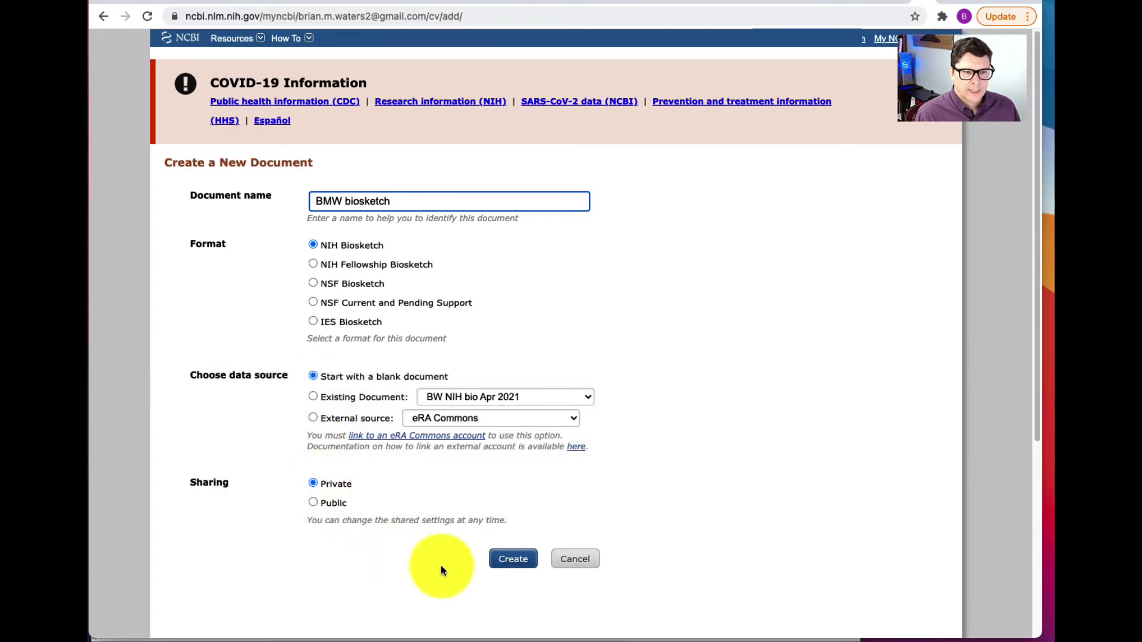
{"action": "left_click", "coordinate": [515, 561]}
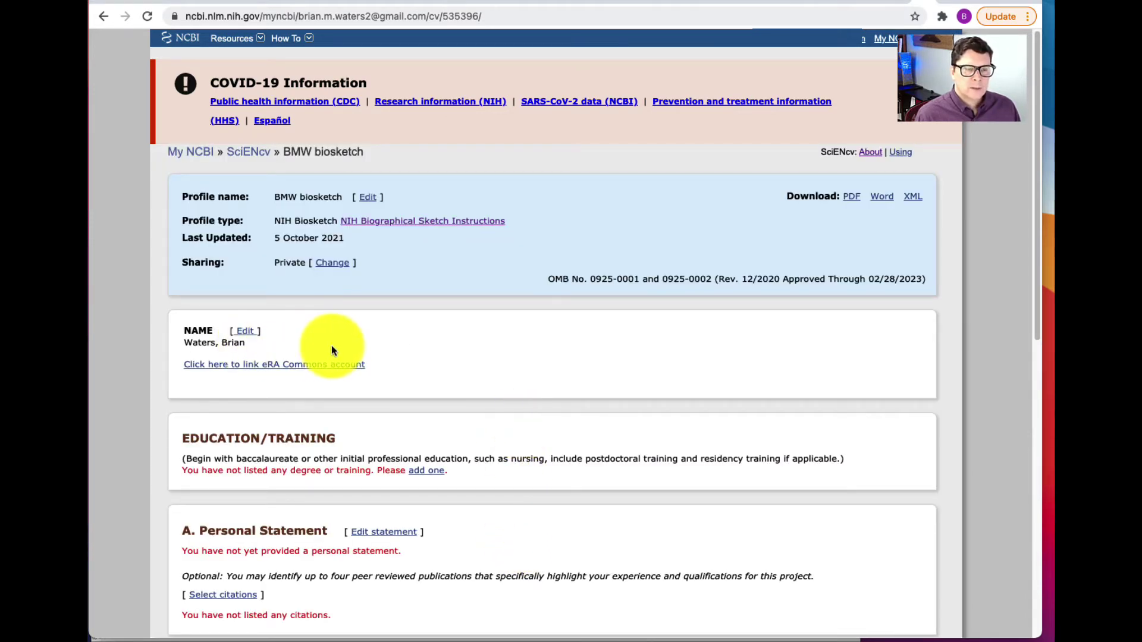
{"action": "left_click_drag", "start_coordinate": [1037, 254], "coordinate": [1027, 369]}
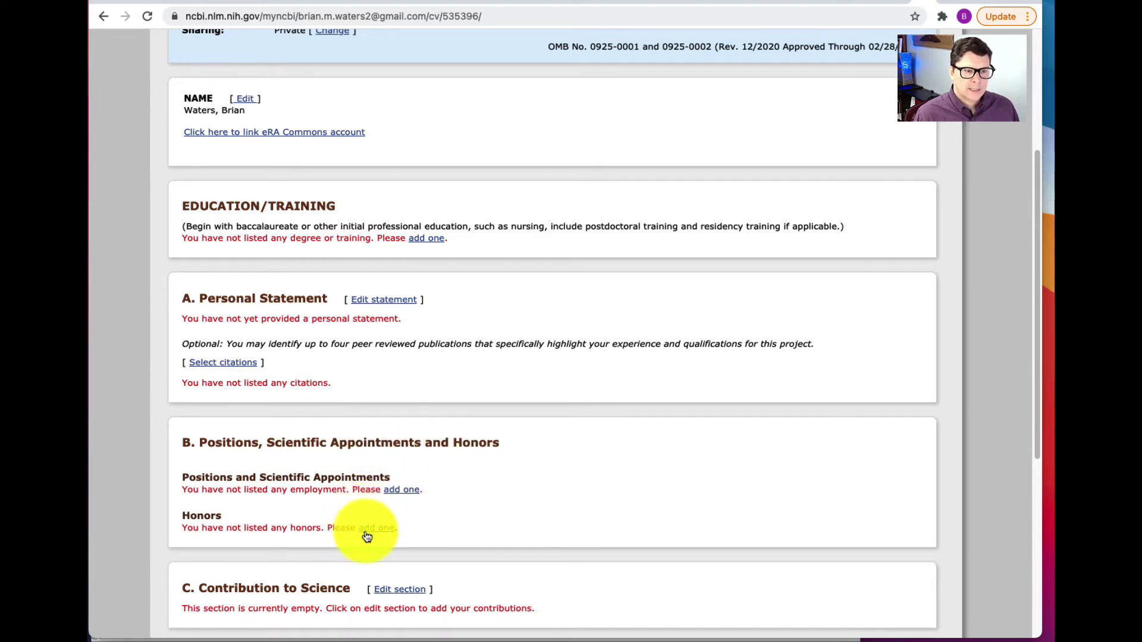
{"action": "left_click_drag", "start_coordinate": [1036, 374], "coordinate": [1040, 454]}
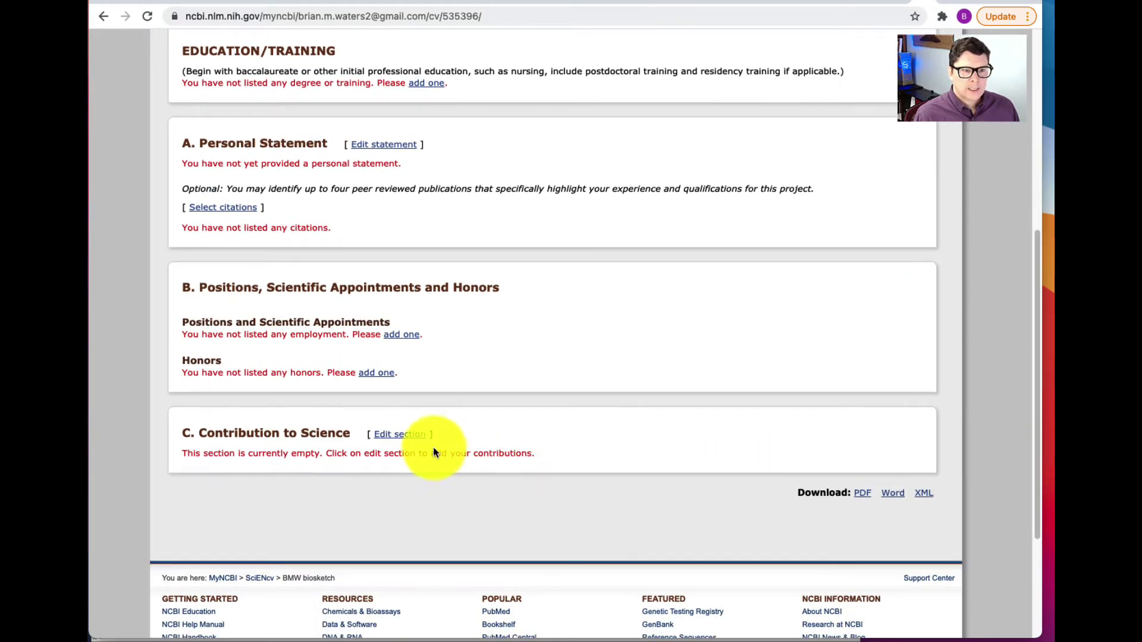
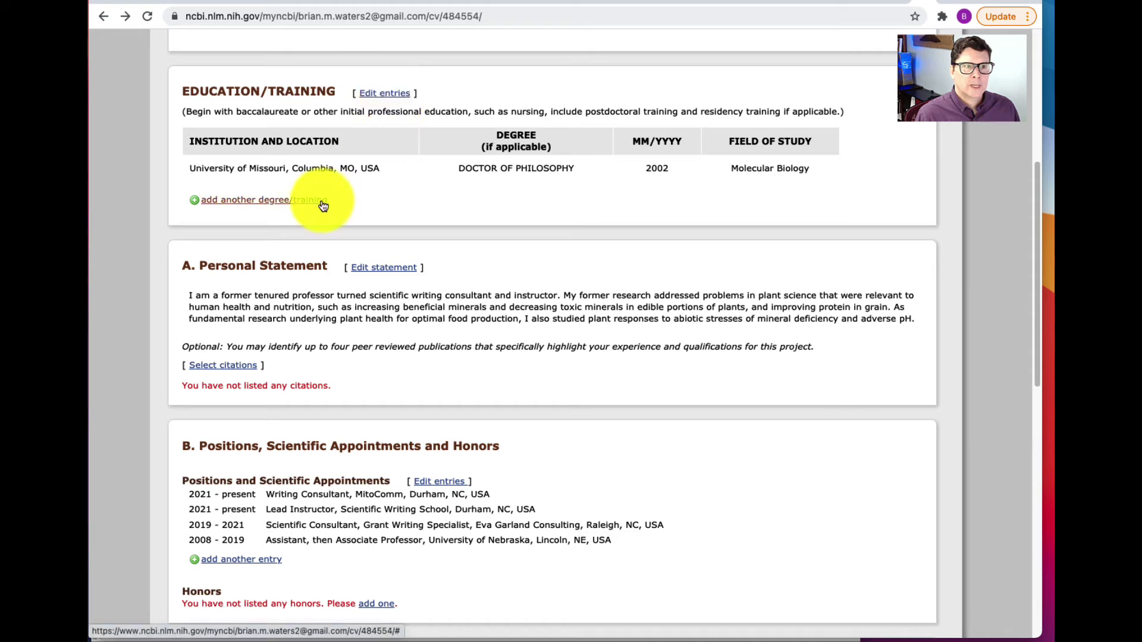
Start a new degree entry for University of Missouri, Columbia, Missouri, USA, with the degree MASTER OF SCIENCE (MS)
{"action": "left_click", "coordinate": [318, 205]}
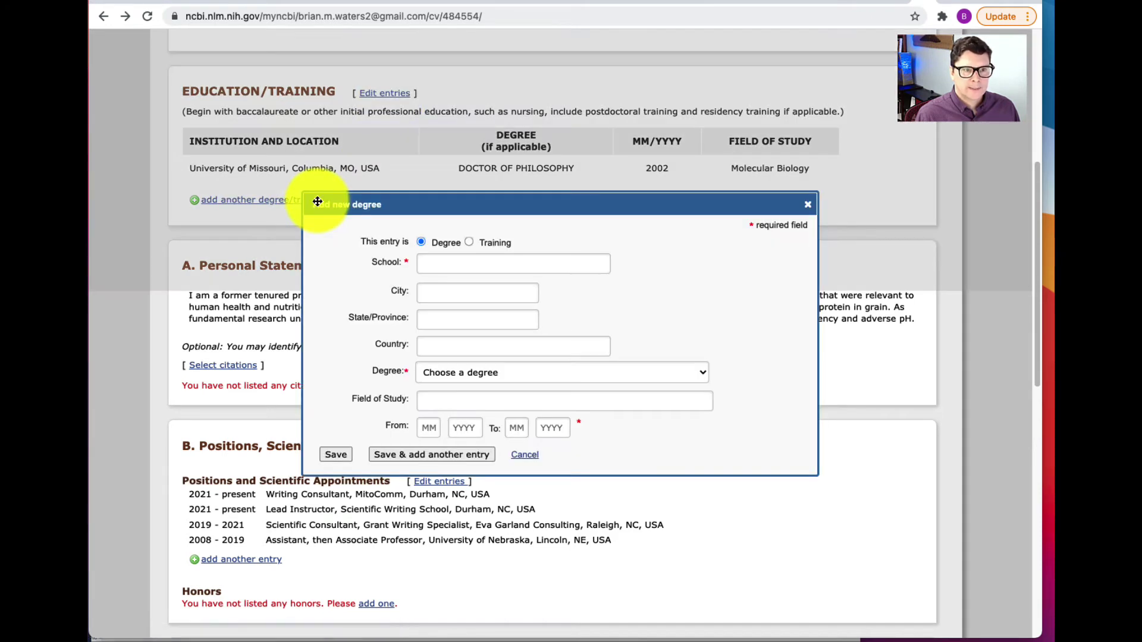
{"action": "left_click", "coordinate": [448, 262]}
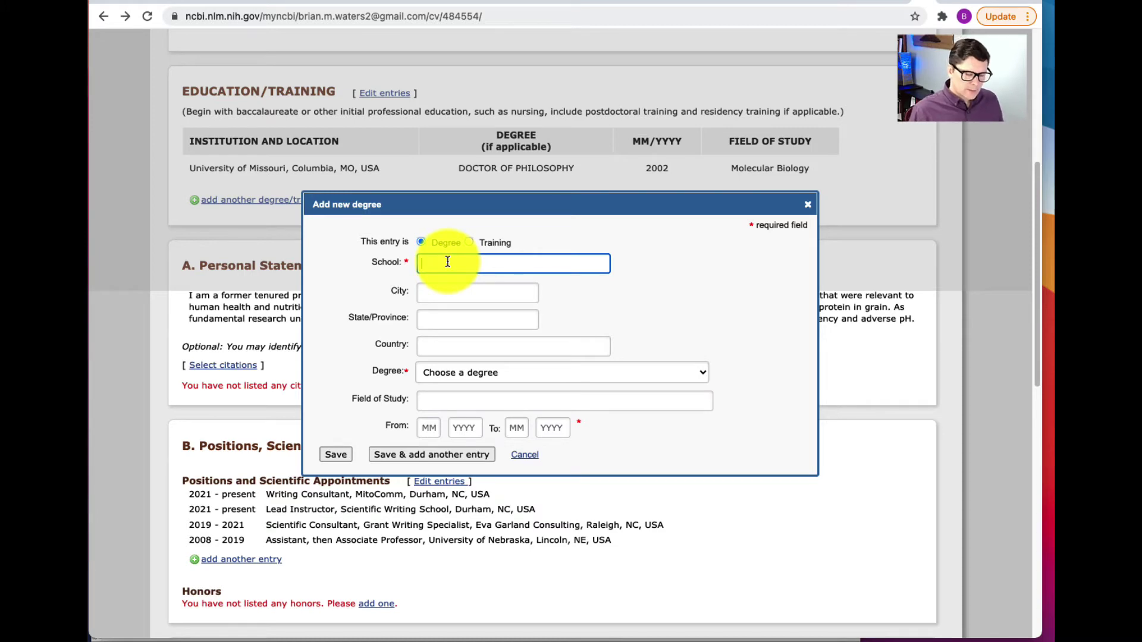
{"action": "key", "text": "Tab"}
{"action": "key", "text": "Tab"}
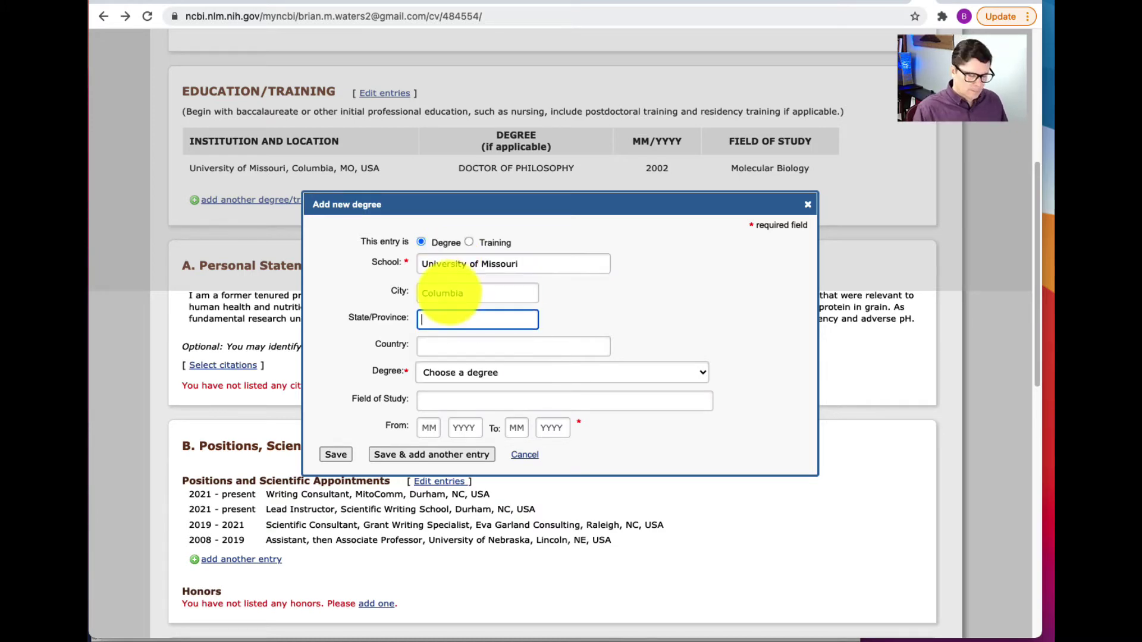
{"action": "key", "text": "Tab"}
{"action": "left_click", "coordinate": [482, 372]}
{"action": "scroll", "coordinate": [553, 630], "scroll_direction": "down", "scroll_amount": 10}
{"action": "left_click", "coordinate": [483, 583]}
Set the degree's field of study to Physiology and its dates from 06/1993 to 05/1996, and save the entry
{"action": "left_click", "coordinate": [454, 400]}
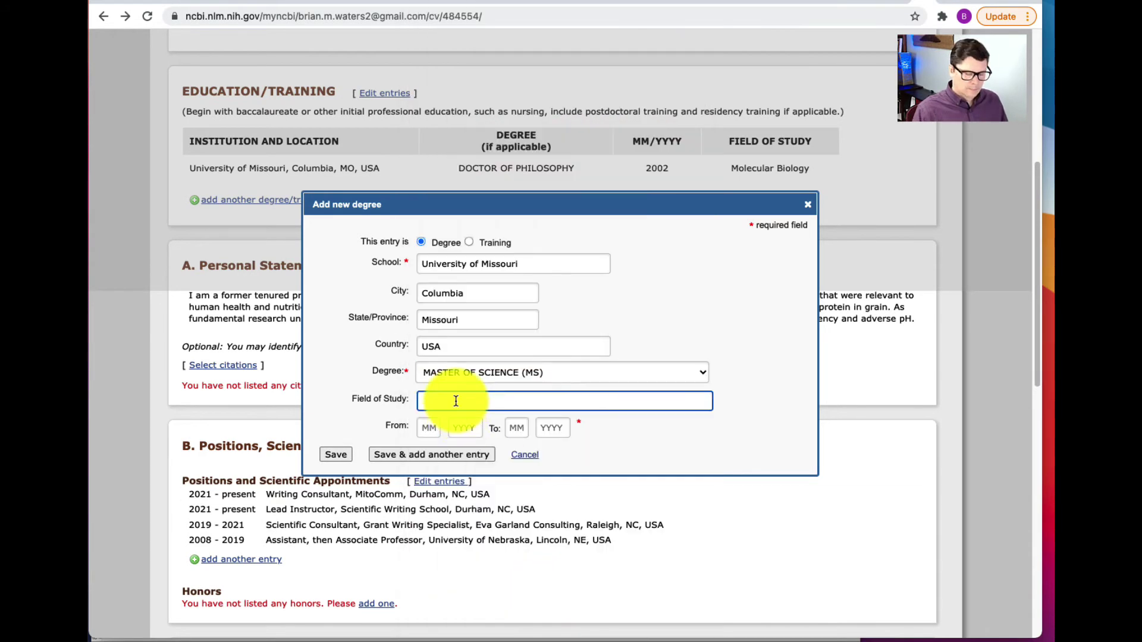
{"action": "type", "text": "Physiology"}
{"action": "left_click", "coordinate": [513, 428]}
{"action": "type", "text": "05"}
{"action": "key", "text": "Tab"}
{"action": "type", "text": "1993"}
{"action": "double_click", "coordinate": [566, 428]}
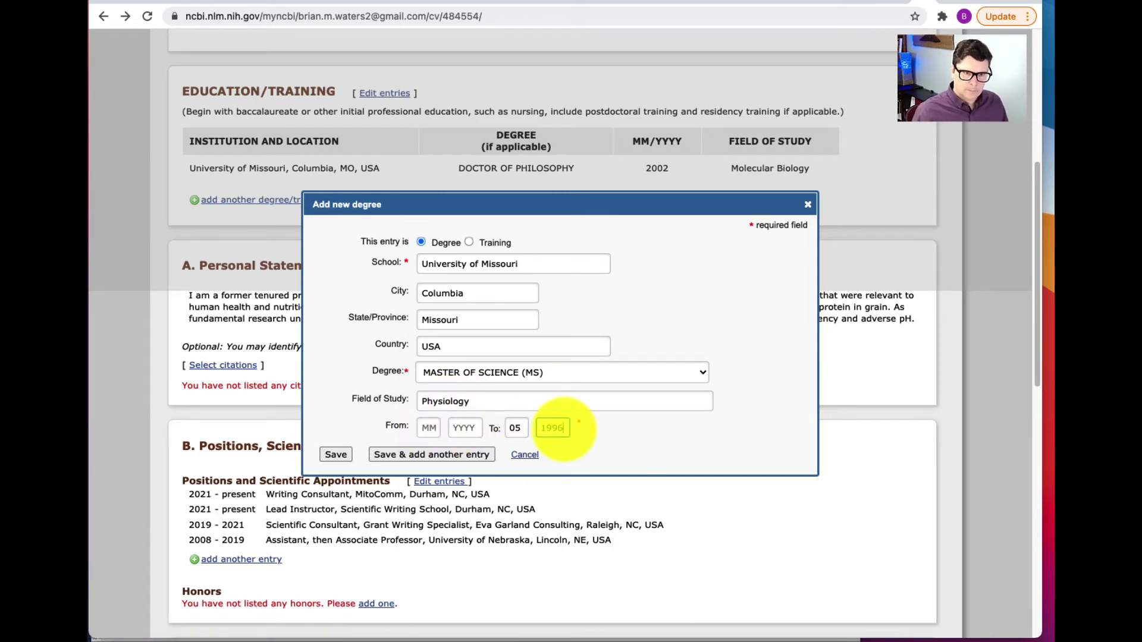
{"action": "type", "text": "1996"}
{"action": "left_click", "coordinate": [432, 428]}
{"action": "type", "text": "06"}
{"action": "left_click", "coordinate": [464, 428]}
{"action": "type", "text": "1993"}
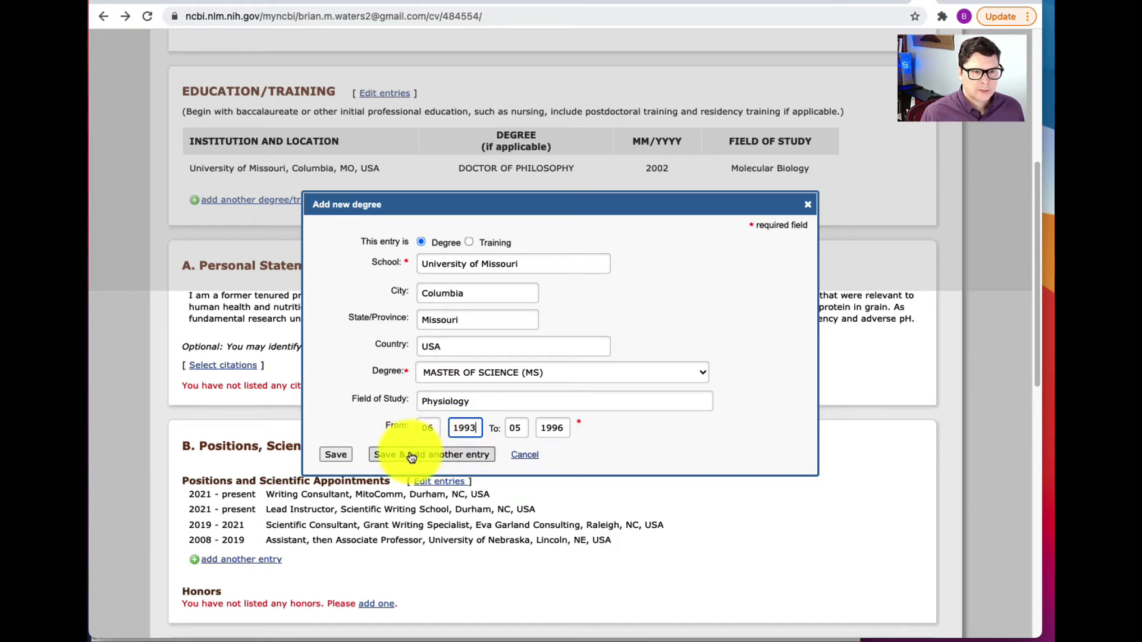
{"action": "left_click", "coordinate": [344, 458]}
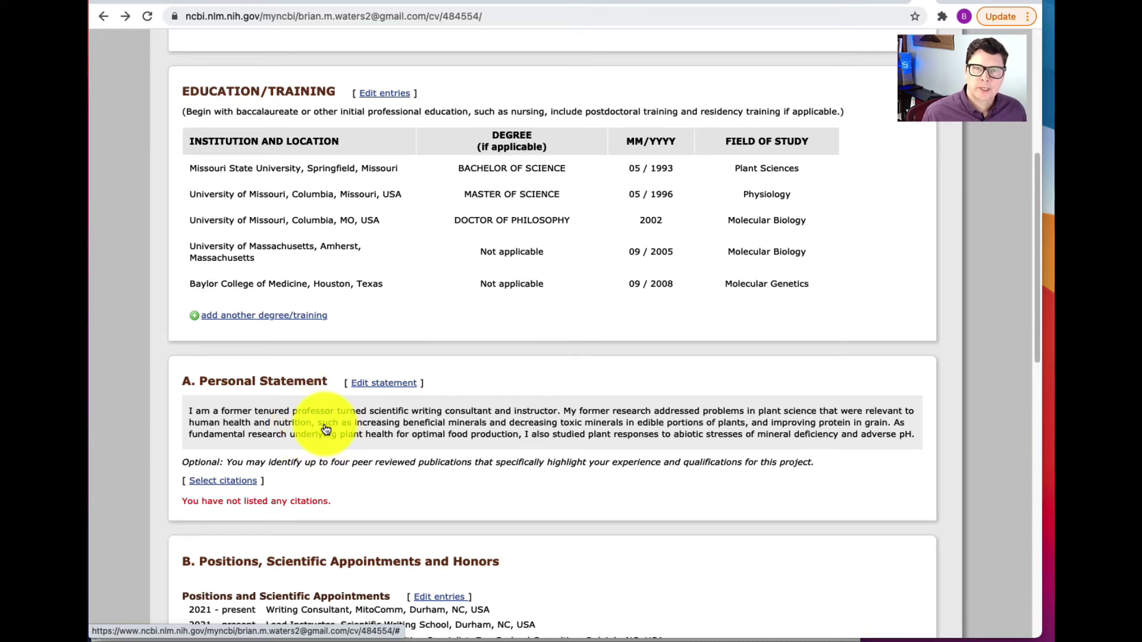
Select the four oldest My Bibliography publications, dated 2000 to 2006, as Personal Statement citations and save them
{"action": "left_click", "coordinate": [249, 482]}
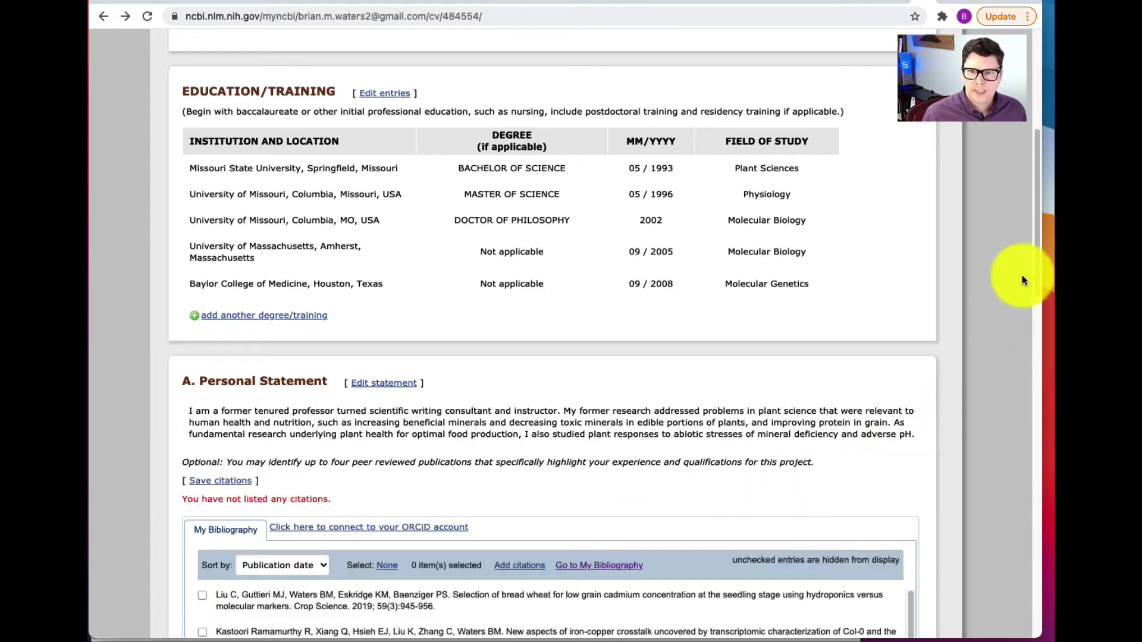
{"action": "left_click_drag", "start_coordinate": [1036, 258], "coordinate": [1042, 402]}
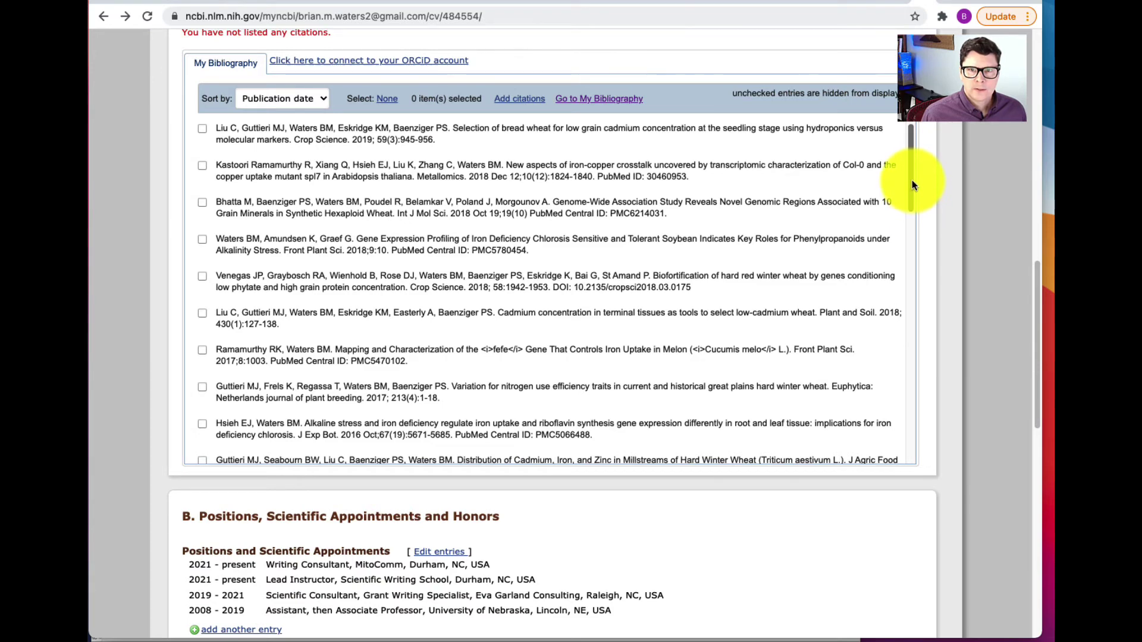
{"action": "left_click_drag", "start_coordinate": [912, 186], "coordinate": [910, 439]}
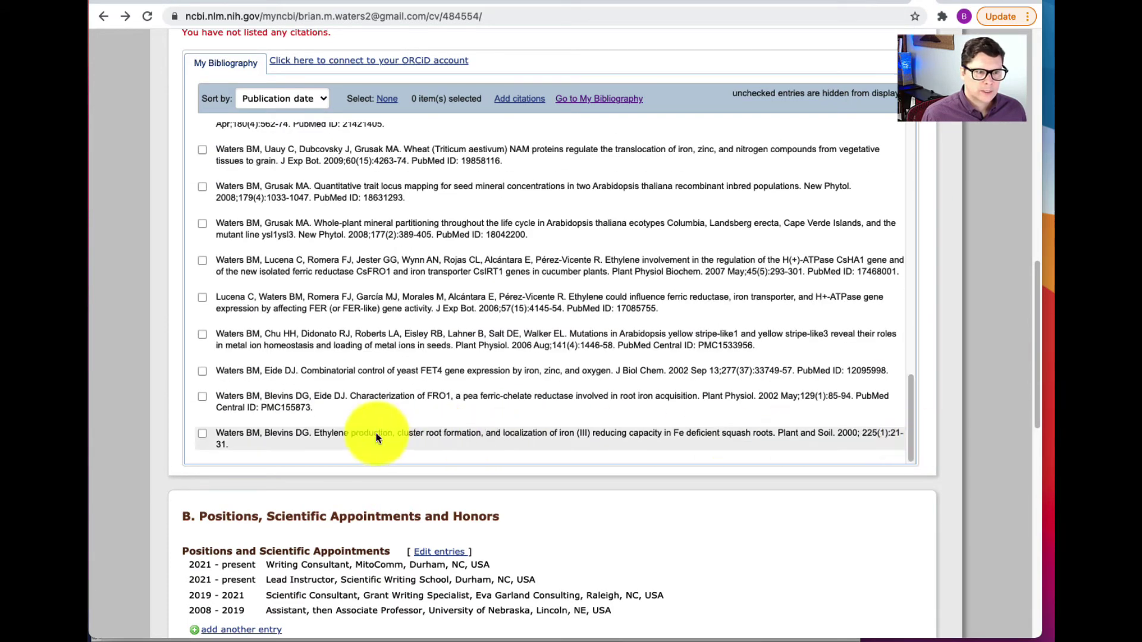
{"action": "left_click", "coordinate": [202, 433]}
{"action": "left_click", "coordinate": [202, 396]}
{"action": "left_click", "coordinate": [202, 371]}
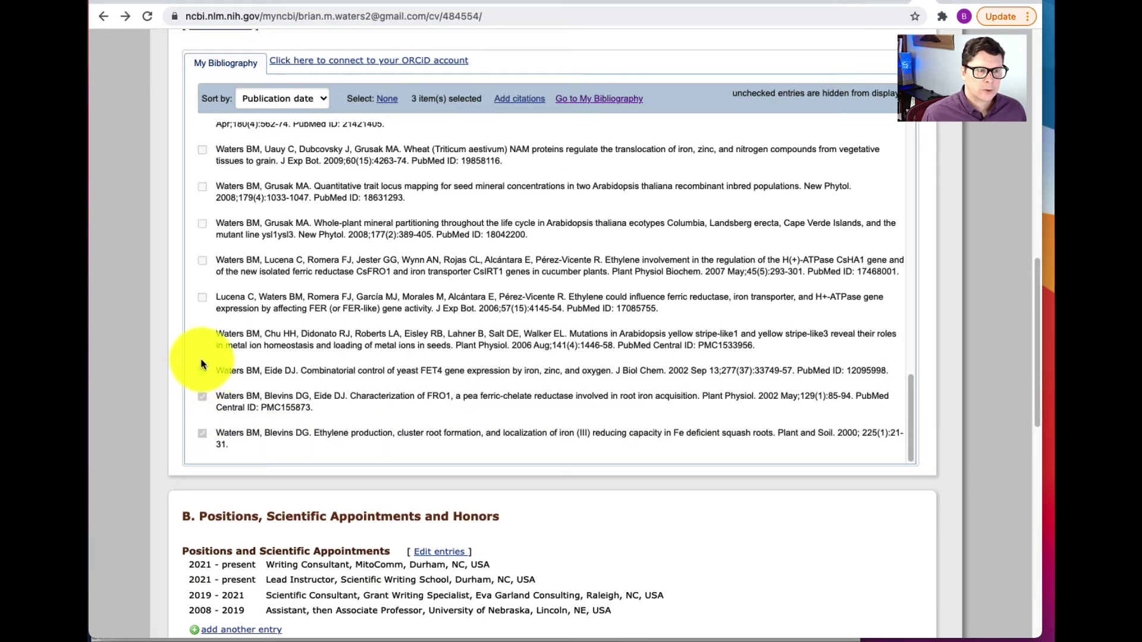
{"action": "left_click", "coordinate": [202, 334]}
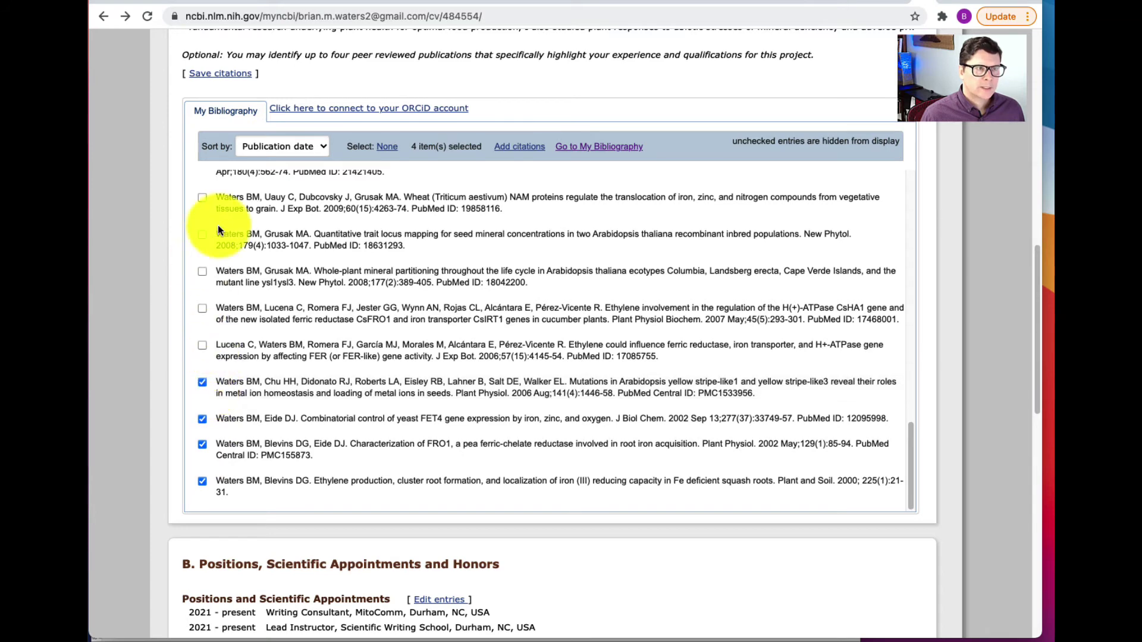
{"action": "left_click", "coordinate": [230, 74]}
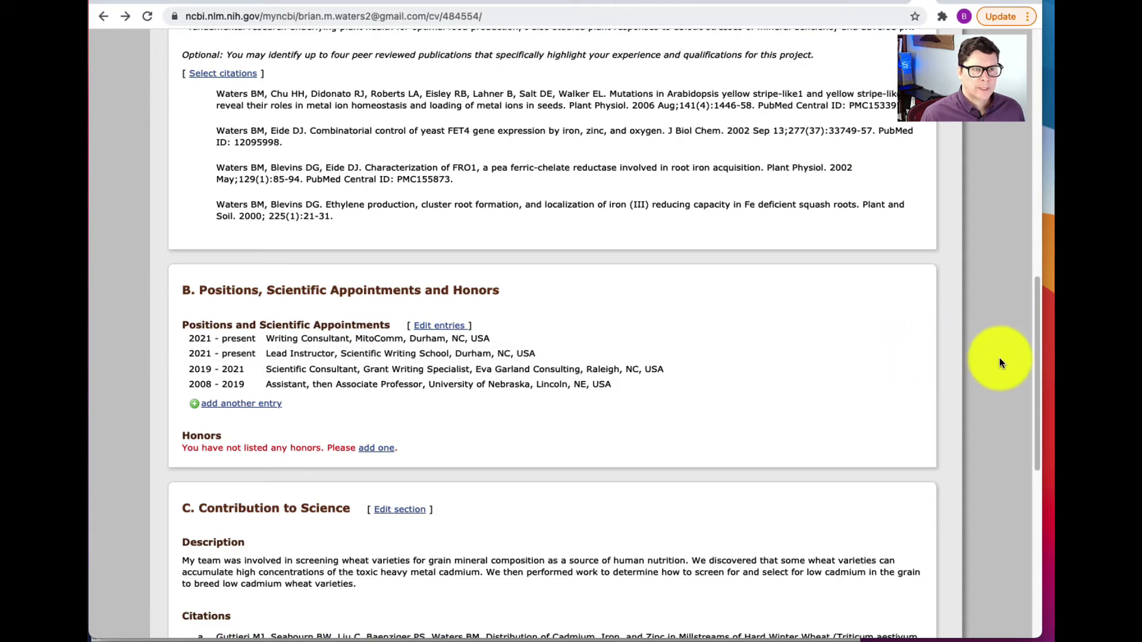
Start a new position entry under Positions and Scientific Appointments, from 2004 to 2004, with the title Assistant Professor
{"action": "left_click_drag", "start_coordinate": [1037, 373], "coordinate": [1033, 423]}
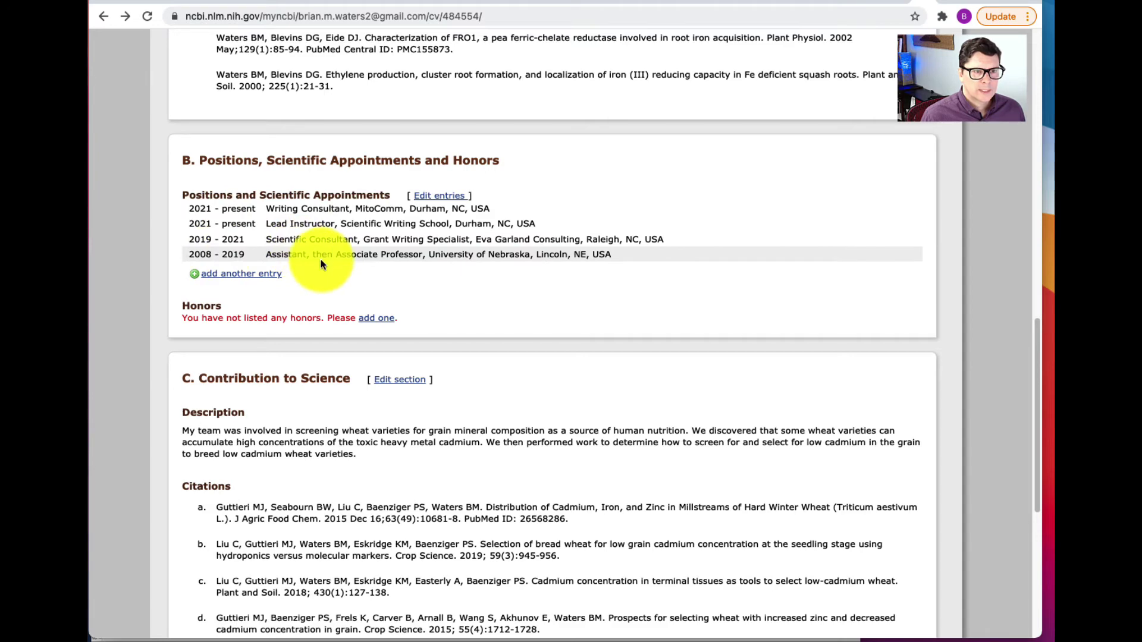
{"action": "left_click", "coordinate": [440, 196]}
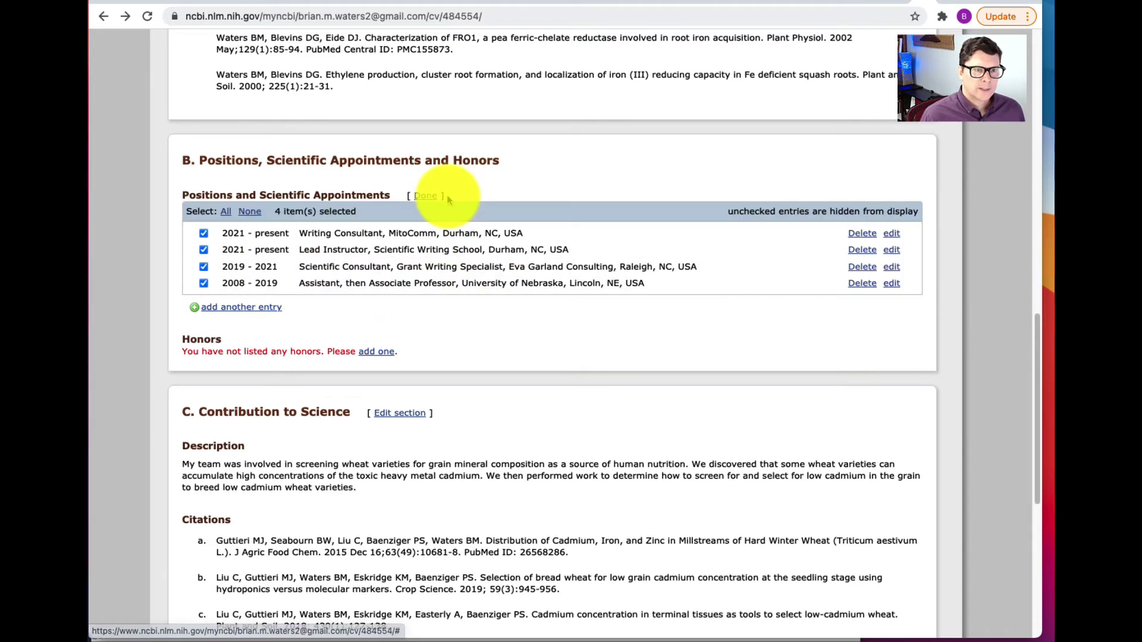
{"action": "left_click", "coordinate": [270, 310]}
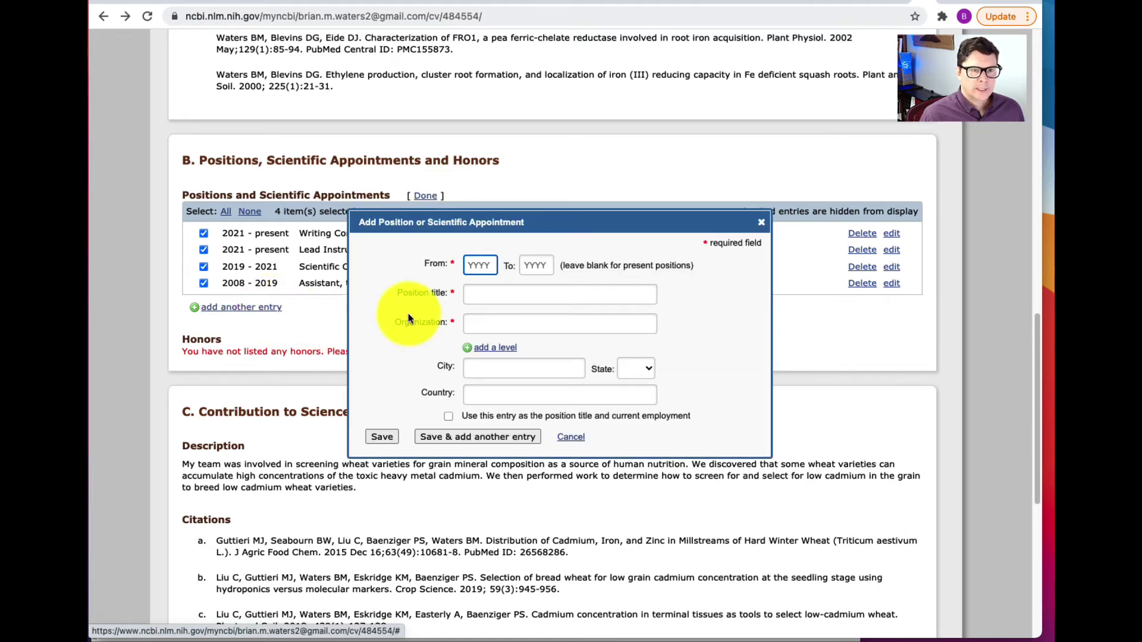
{"action": "type", "text": "2004"}
{"action": "key", "text": "Tab"}
{"action": "type", "text": "2004"}
{"action": "key", "text": "Tab"}
{"action": "type", "text": "Assistant Professor"}
Set the position's organization to McMurry University, its city to Abilene and its state to TX, and save the entry
{"action": "left_click", "coordinate": [484, 324]}
{"action": "type", "text": "McMurry University"}
{"action": "left_click", "coordinate": [502, 369]}
{"action": "type", "text": "Abilene"}
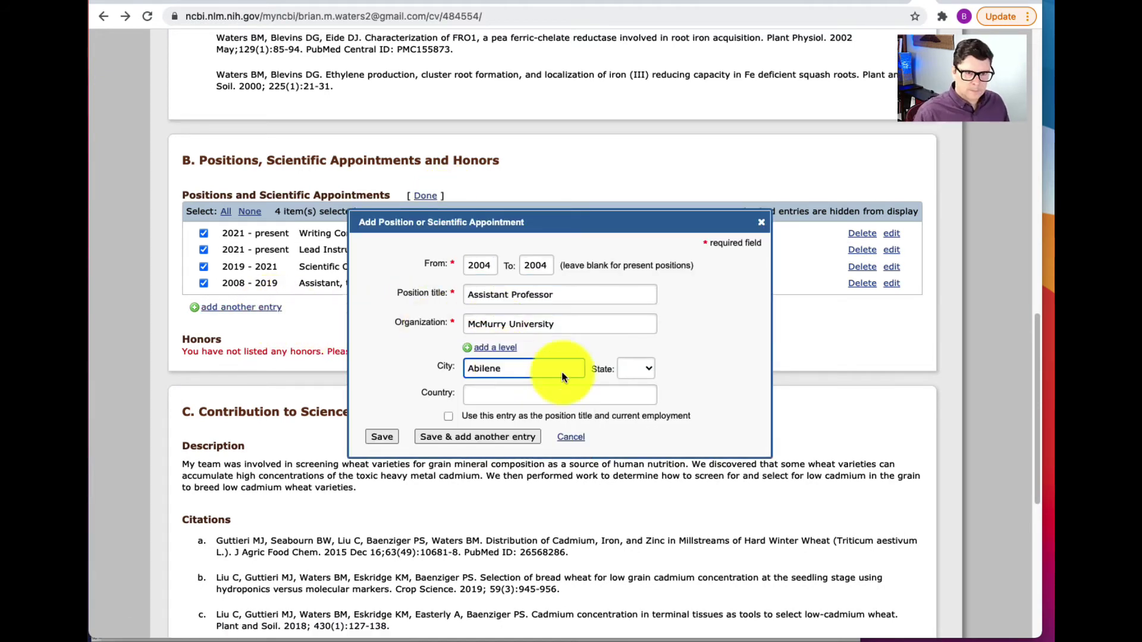
{"action": "left_click", "coordinate": [636, 369]}
{"action": "left_click", "coordinate": [636, 583]}
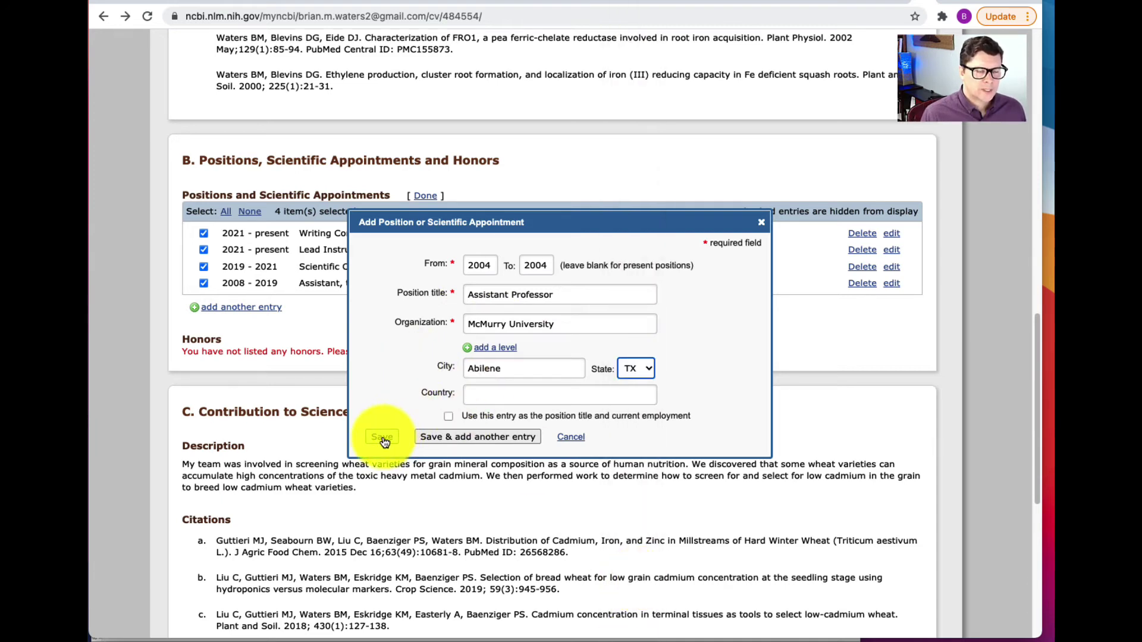
{"action": "left_click", "coordinate": [382, 438]}
Add the honor Faculty Leadership Program by University of Nebraska, from 2018 to 2019, and save it
{"action": "left_click", "coordinate": [387, 368]}
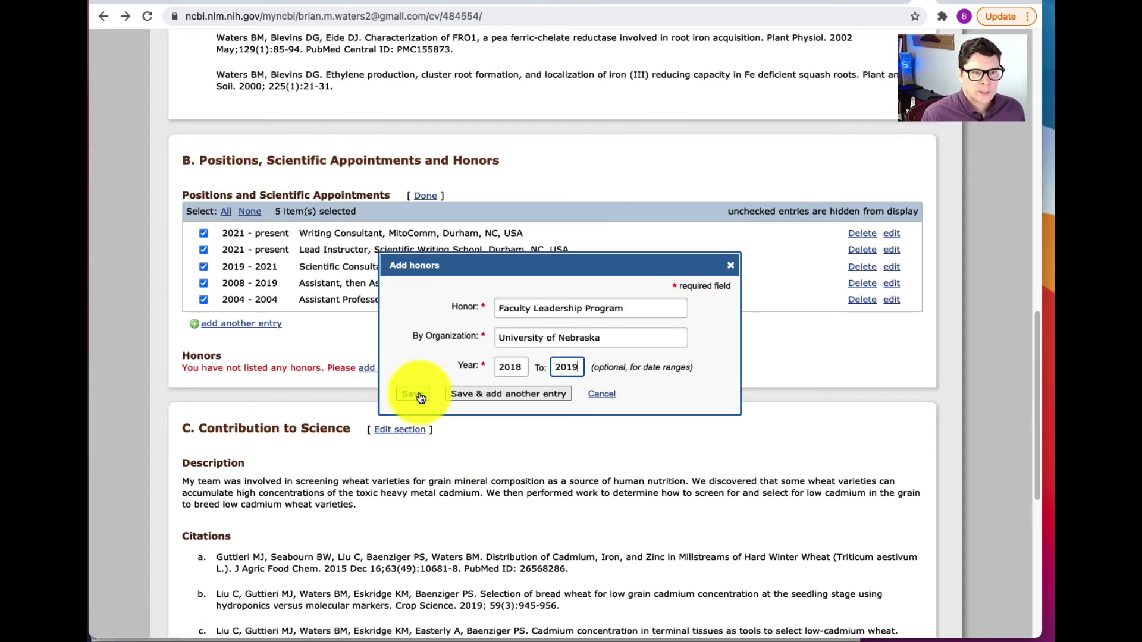
{"action": "left_click", "coordinate": [412, 394]}
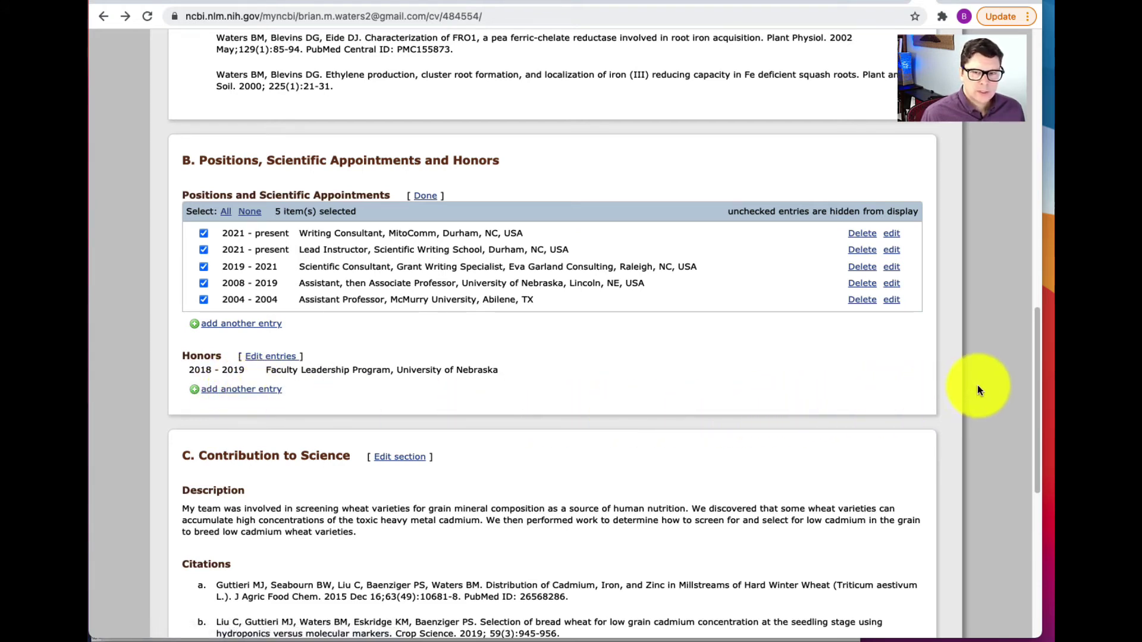
Add a second Contribution to Science, paste the prepared description about plant iron uptake under alkaline conditions, and save the text
{"action": "left_click_drag", "start_coordinate": [1038, 314], "coordinate": [1031, 398]}
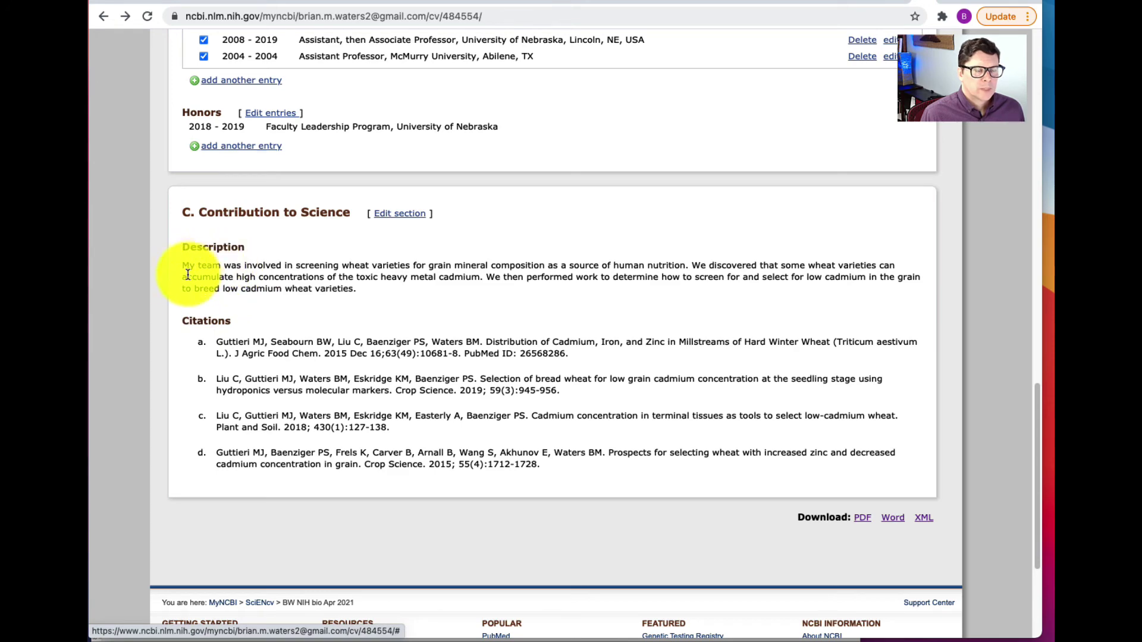
{"action": "left_click", "coordinate": [401, 216]}
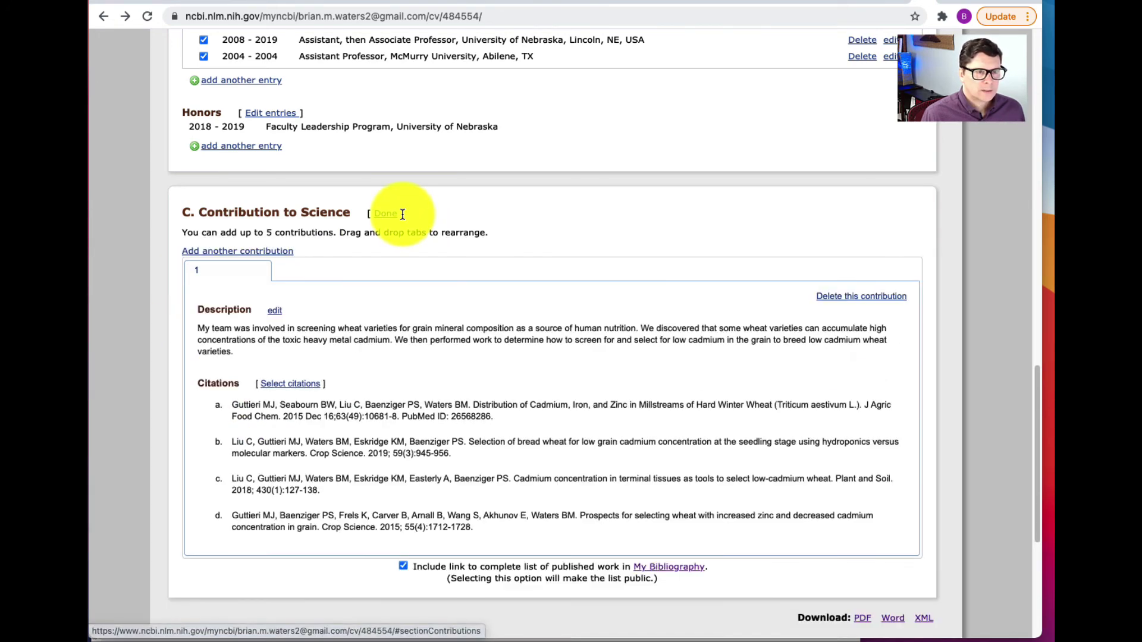
{"action": "left_click", "coordinate": [284, 255]}
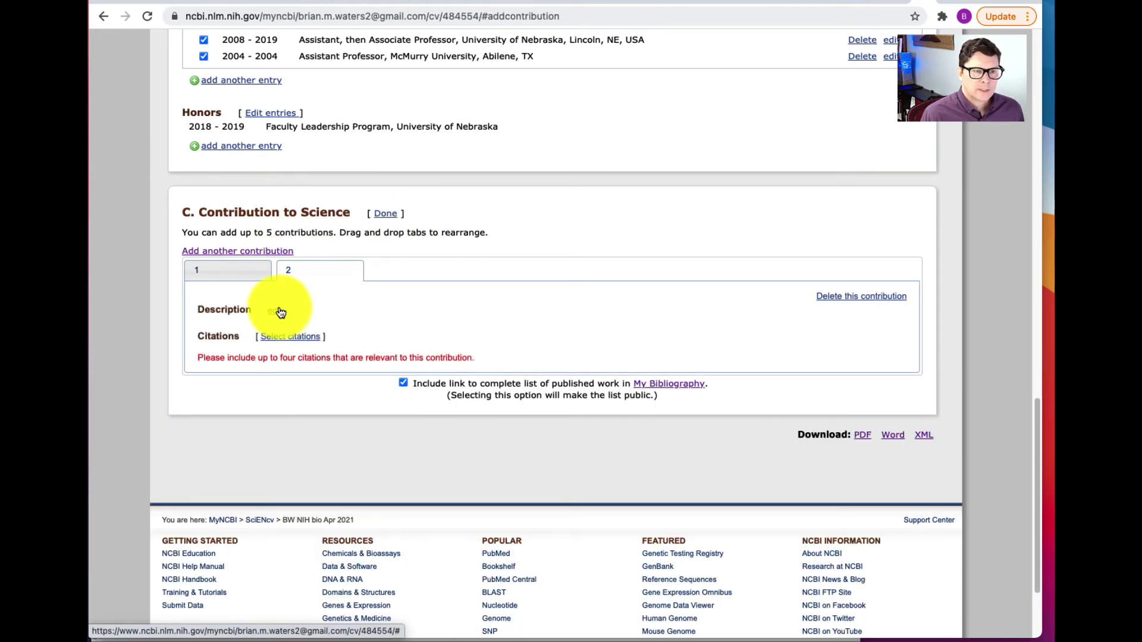
{"action": "left_click", "coordinate": [275, 312]}
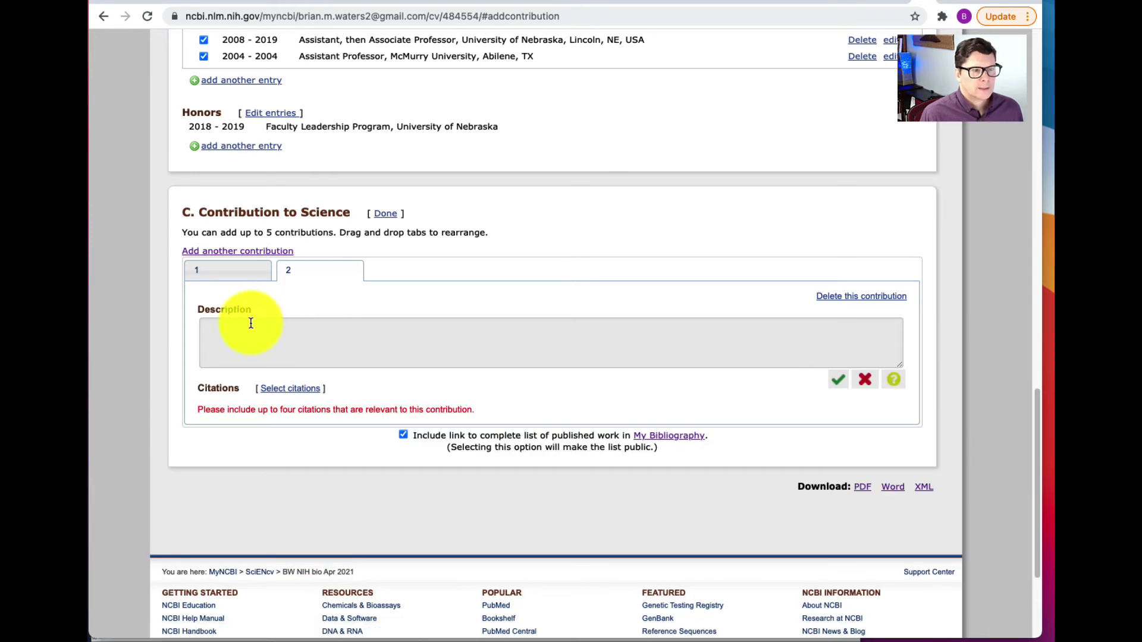
{"action": "key", "text": "super+v"}
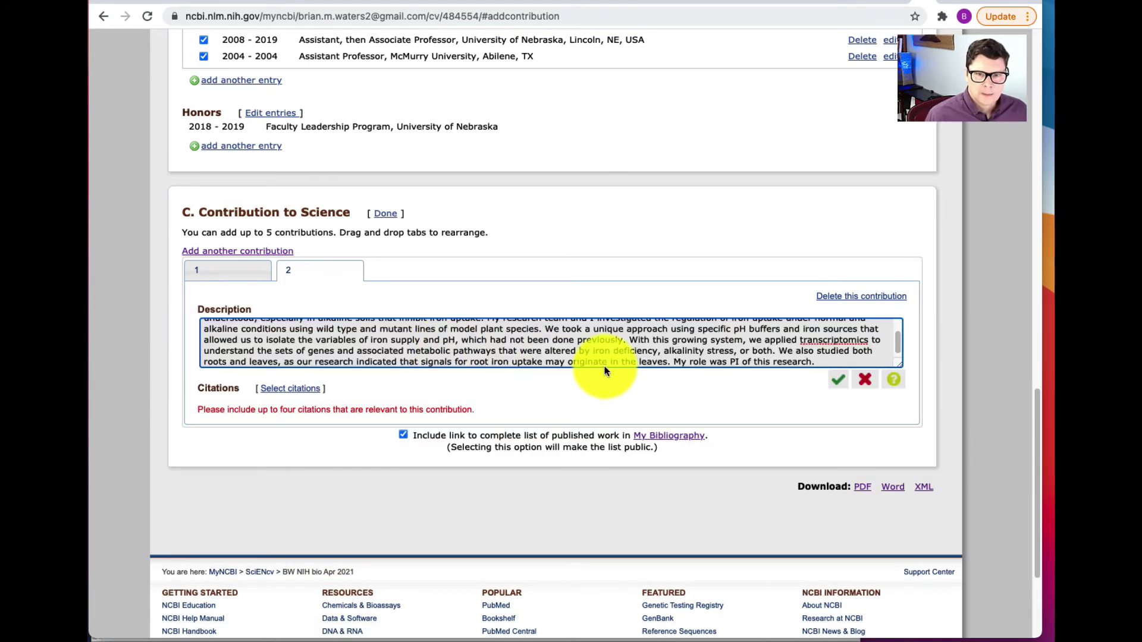
{"action": "left_click", "coordinate": [837, 382]}
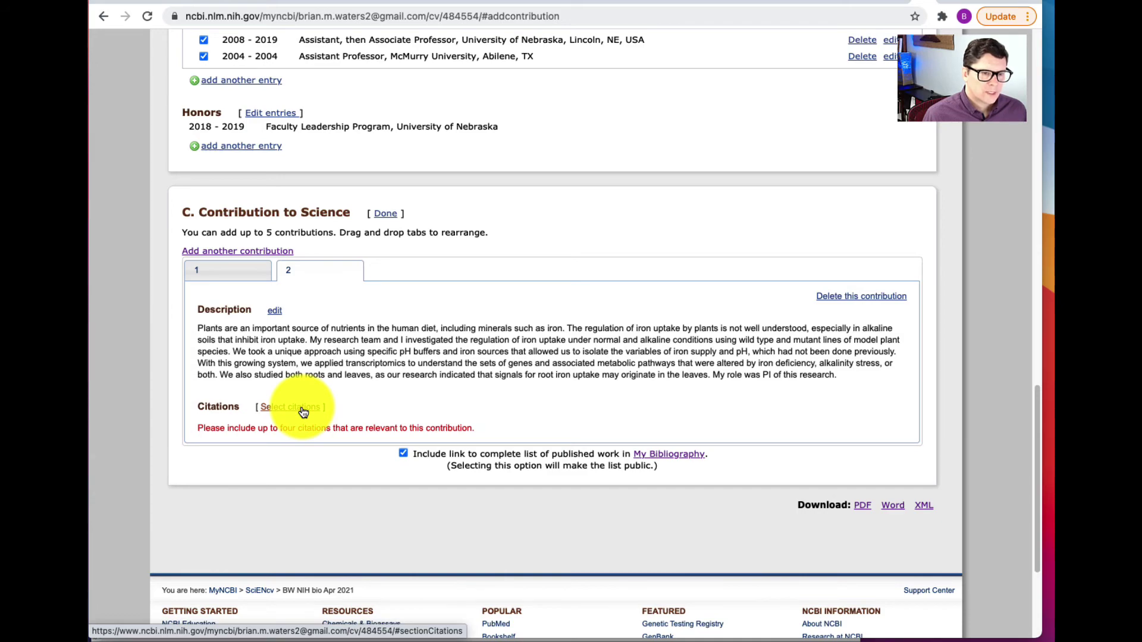
Cite the iron-copper crosstalk, soybean iron deficiency chlorosis, melon fefe gene and alkaline stress riboflavin papers for contribution 2 and save the citations
{"action": "left_click", "coordinate": [303, 408]}
{"action": "scroll", "coordinate": [971, 351], "scroll_direction": "down", "scroll_amount": 6}
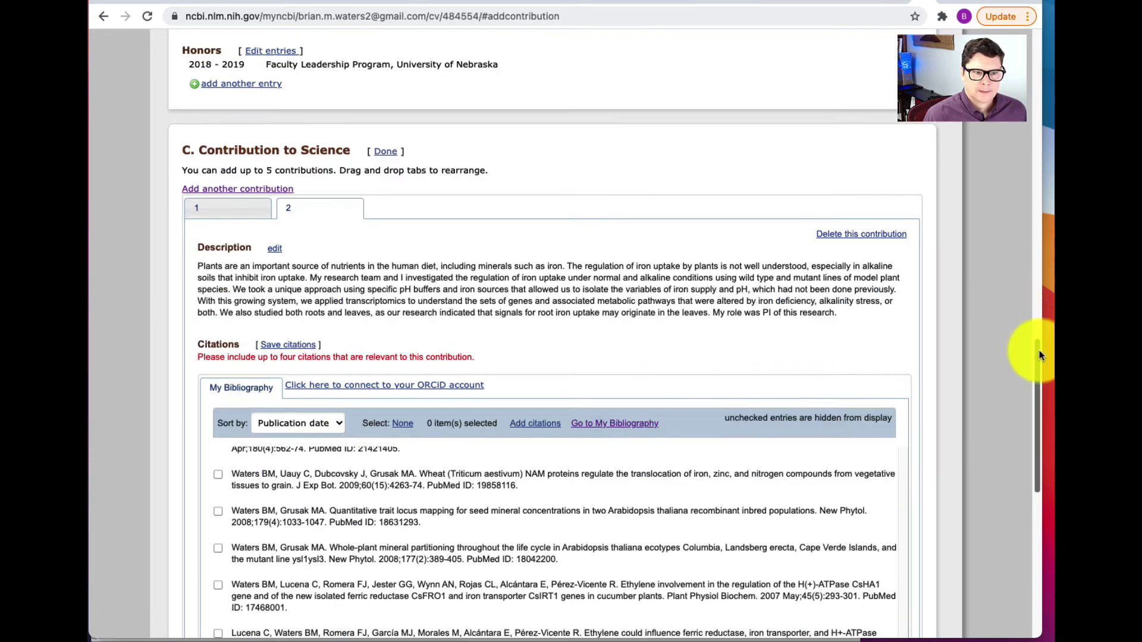
{"action": "left_click_drag", "start_coordinate": [911, 412], "coordinate": [605, 202]}
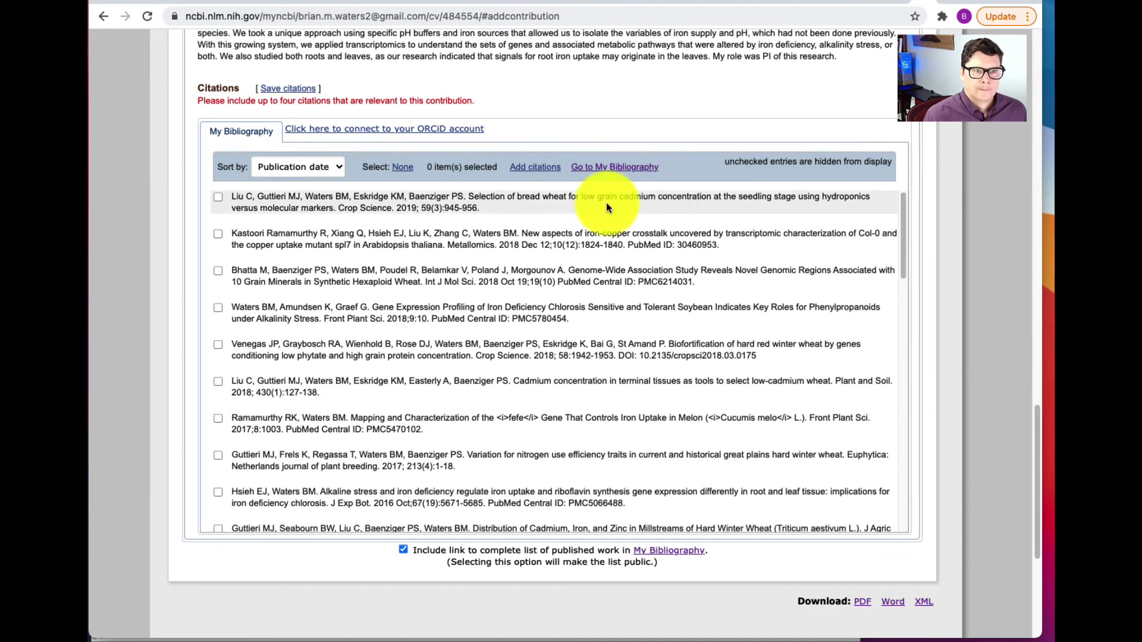
{"action": "left_click", "coordinate": [218, 233]}
{"action": "left_click", "coordinate": [218, 308]}
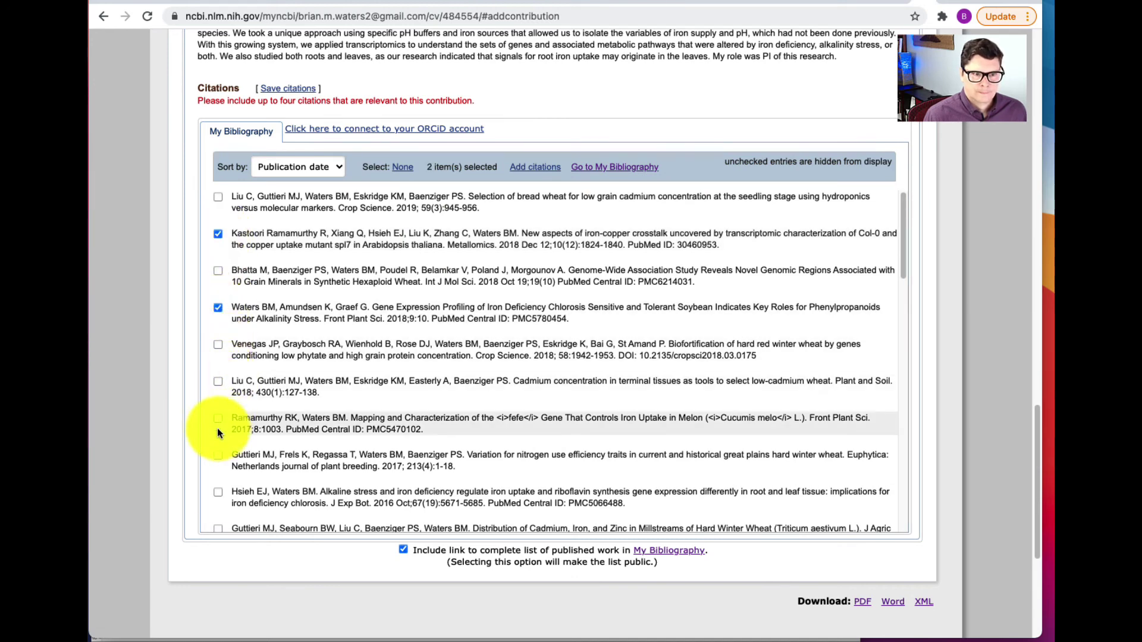
{"action": "left_click", "coordinate": [218, 492]}
{"action": "scroll", "coordinate": [903, 252], "scroll_direction": "down", "scroll_amount": 1}
{"action": "left_click", "coordinate": [218, 395]}
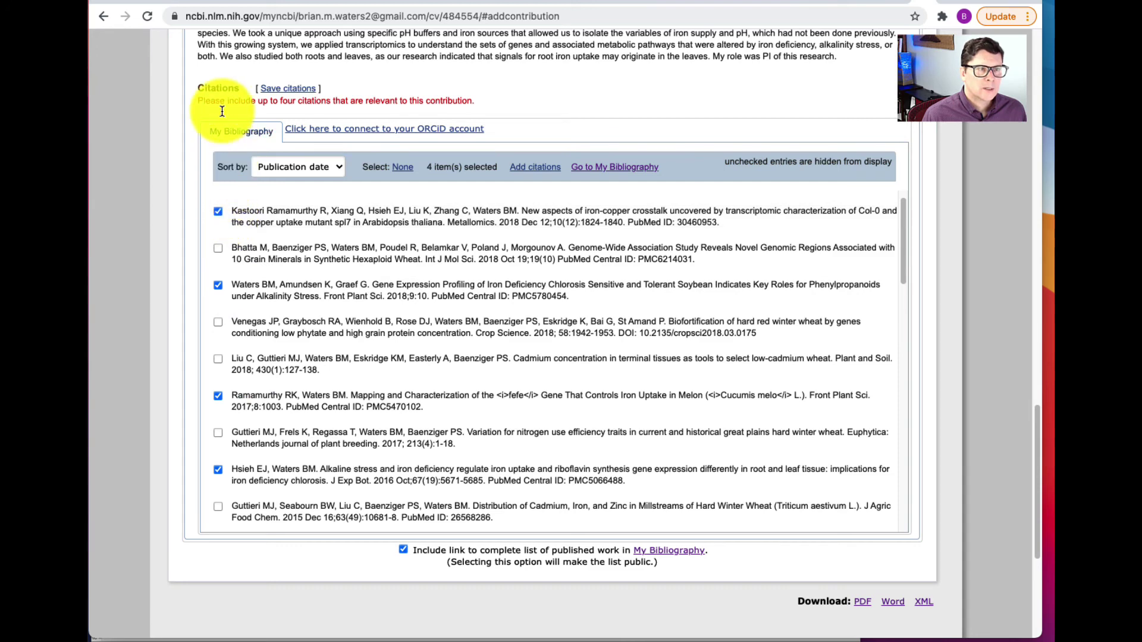
{"action": "left_click", "coordinate": [272, 89]}
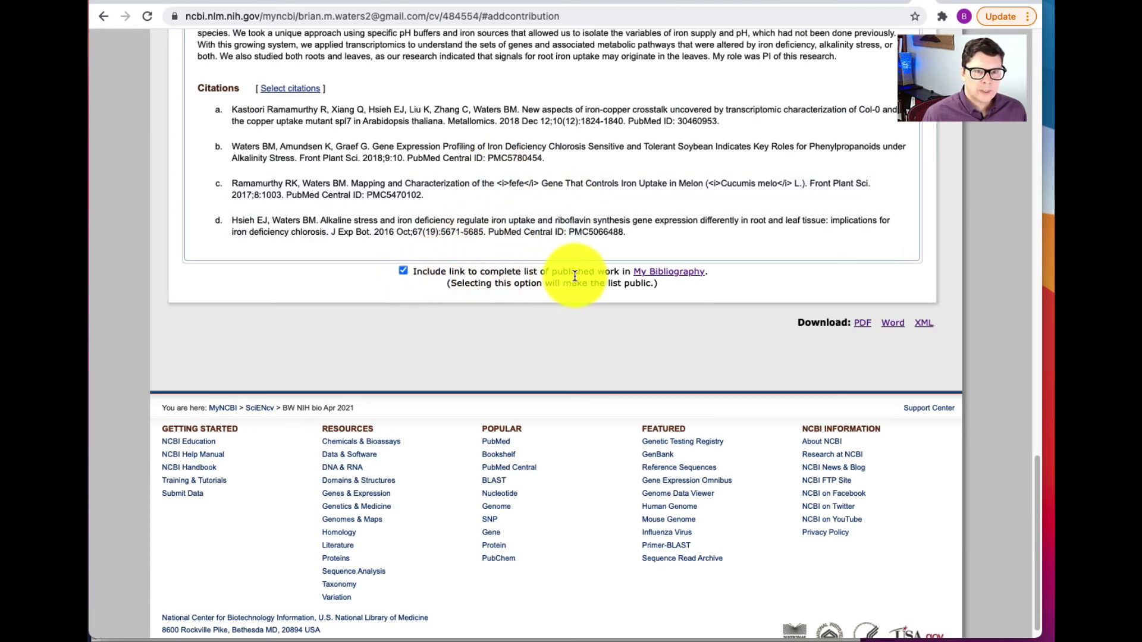
Include the link to the complete list of published work in My Bibliography and download the biosketch as a PDF
{"action": "left_click", "coordinate": [404, 273]}
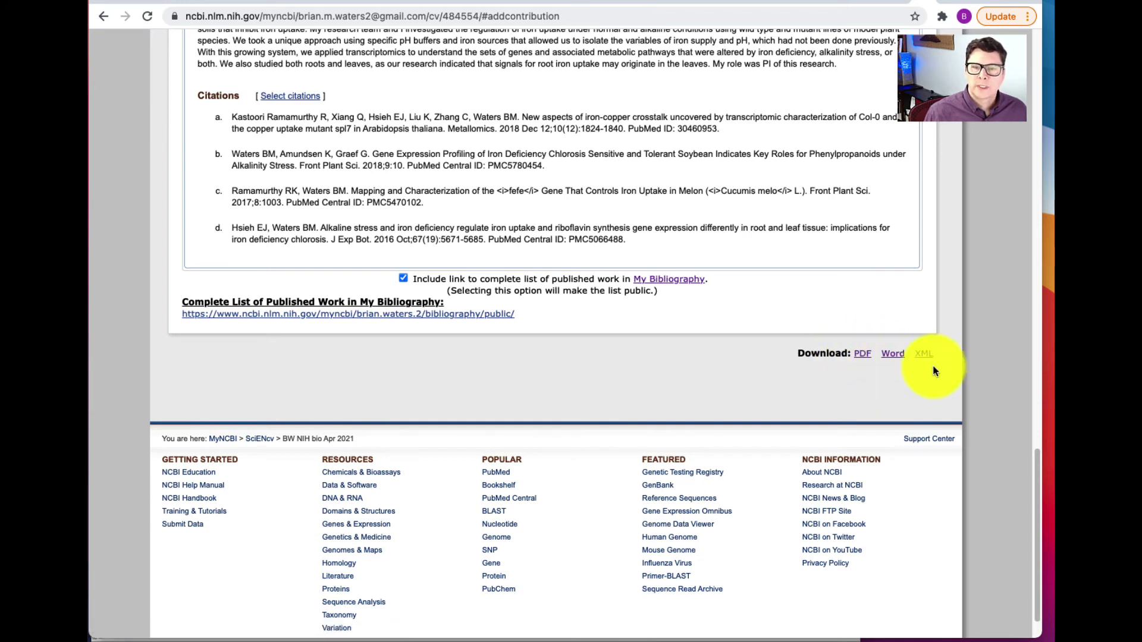
{"action": "left_click", "coordinate": [863, 355]}
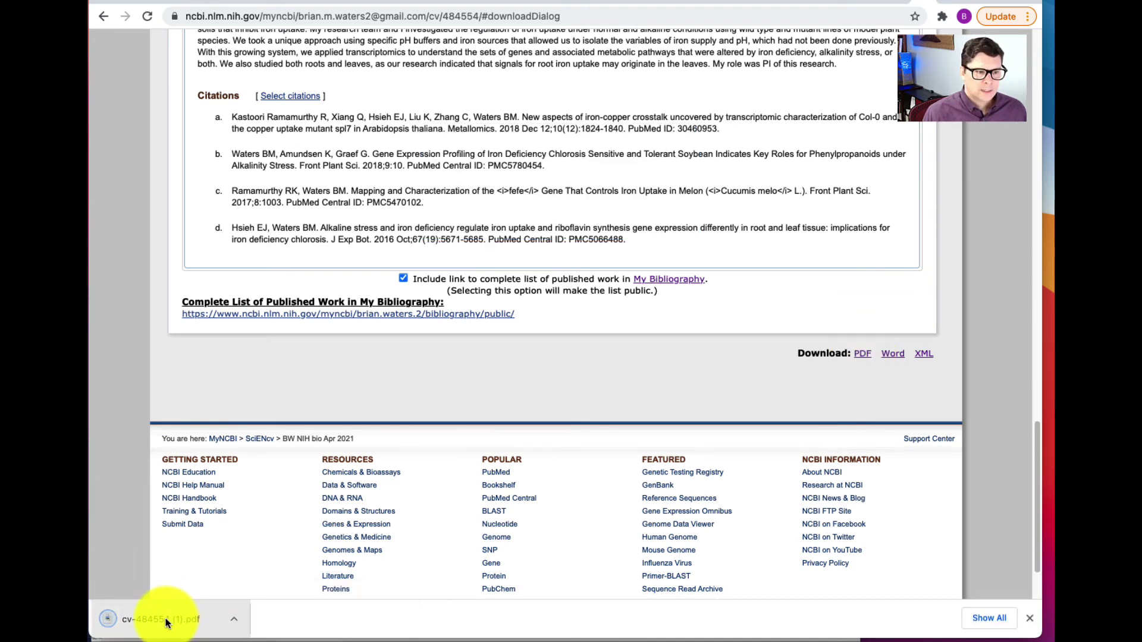
Open the downloaded PDF and review both pages of the biosketch, including the bibliography link at the end
{"action": "left_click", "coordinate": [162, 622]}
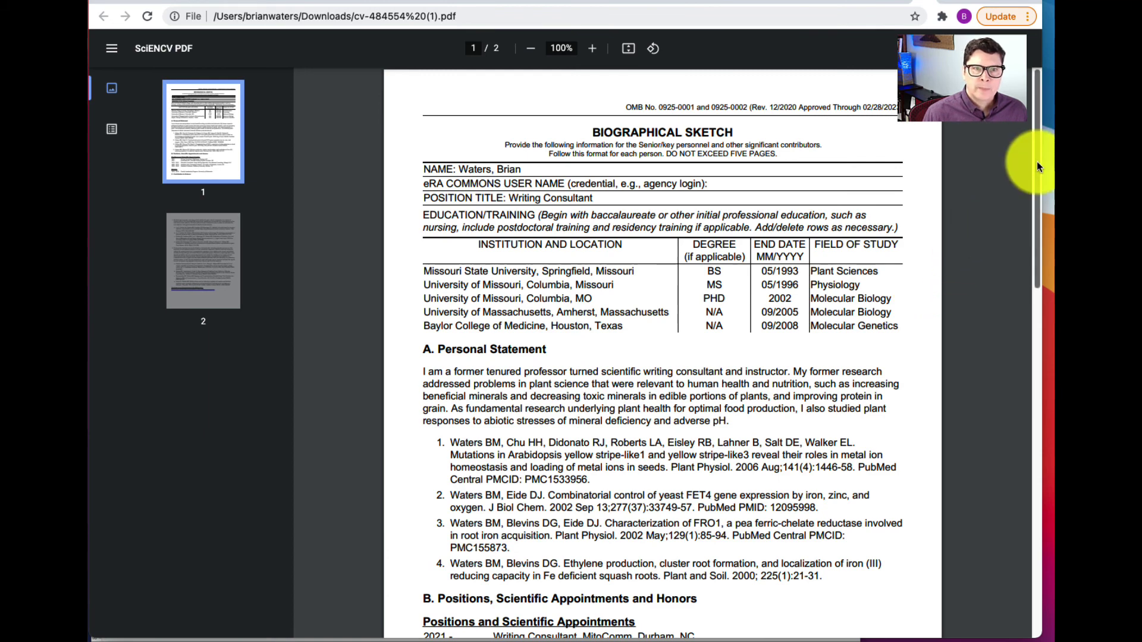
{"action": "left_click_drag", "start_coordinate": [1037, 159], "coordinate": [1022, 445]}
{"action": "scroll", "coordinate": [1022, 457], "scroll_direction": "down", "scroll_amount": 2}
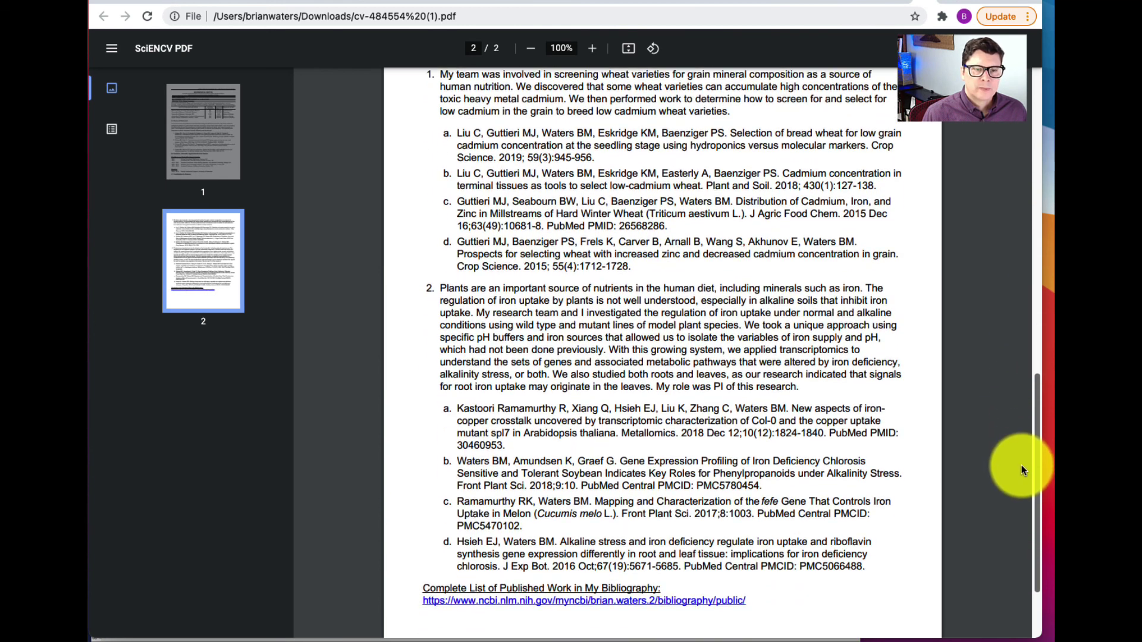
{"action": "scroll", "coordinate": [1021, 470], "scroll_direction": "down", "scroll_amount": 3}
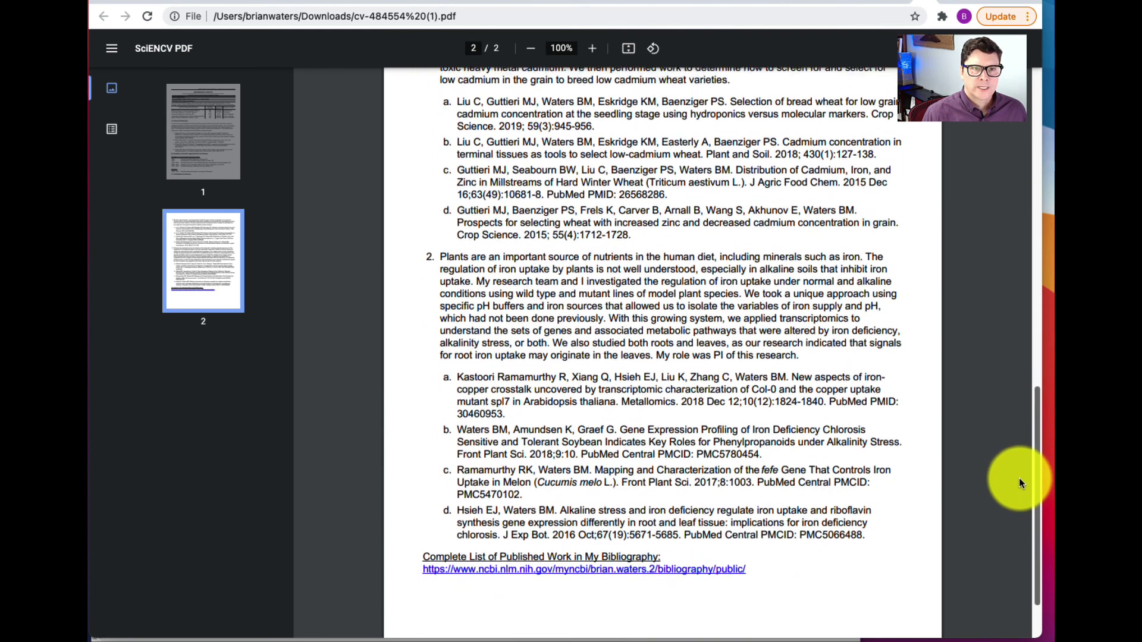
{"action": "scroll", "coordinate": [1016, 506], "scroll_direction": "down", "scroll_amount": 1}
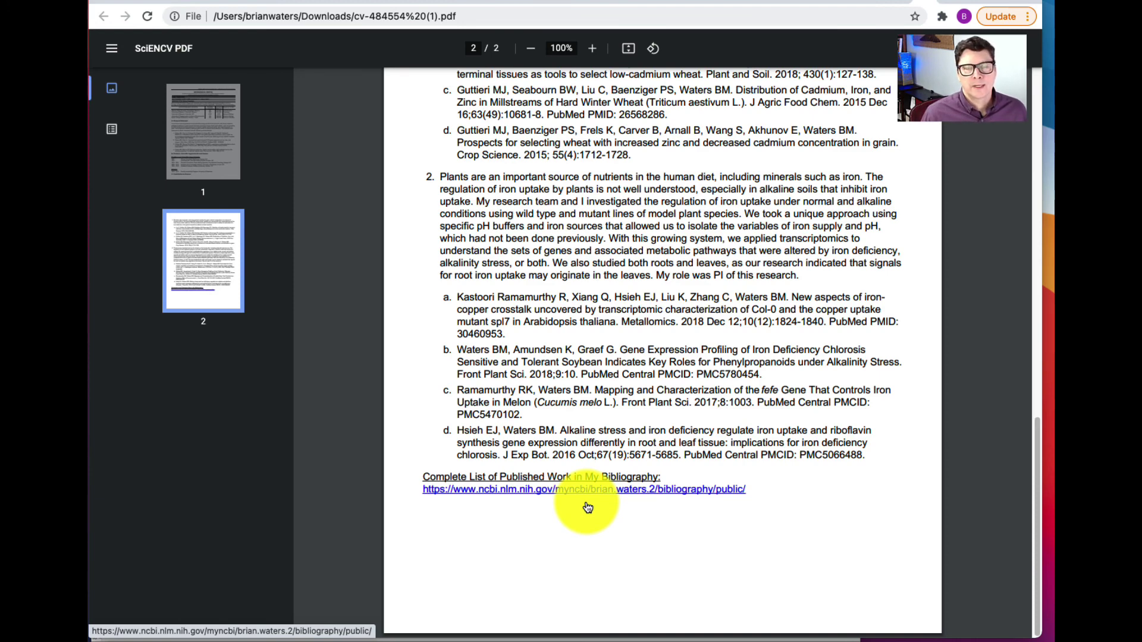
{"action": "left_click", "coordinate": [1037, 158]}
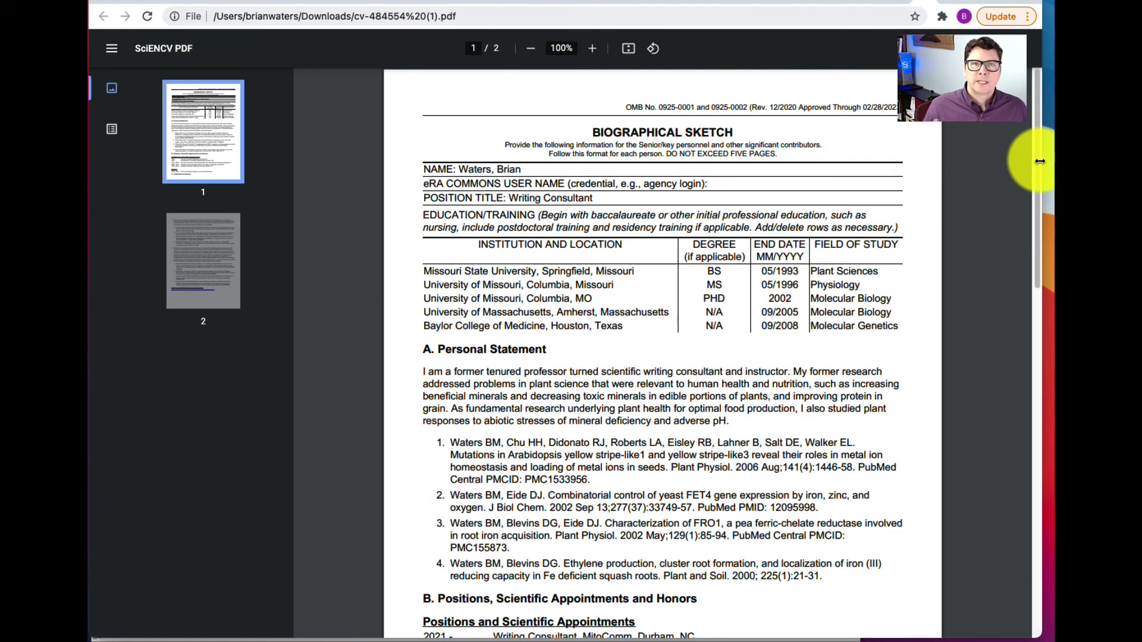